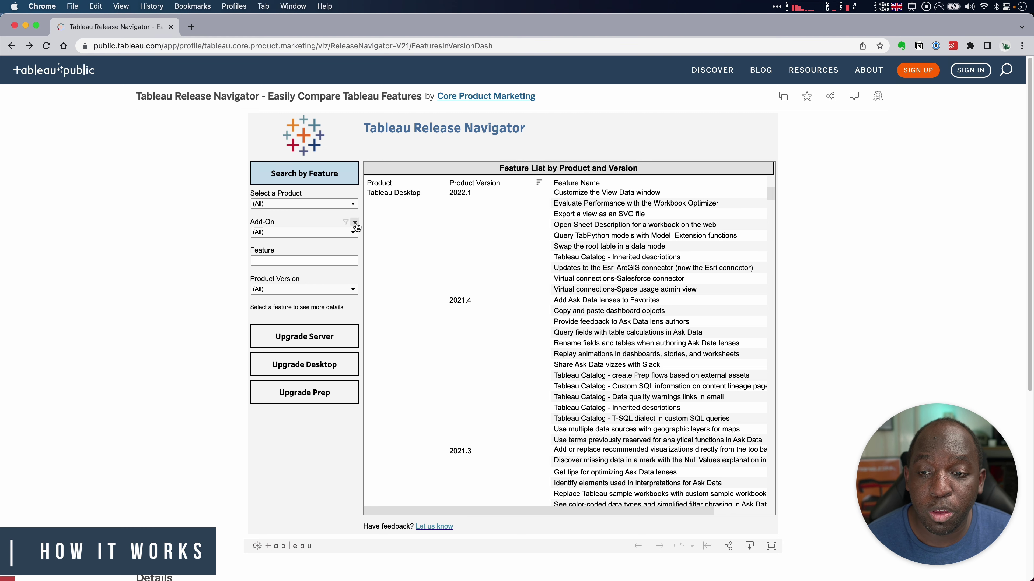
Step: Filter the feature list to the Tableau Desktop product only and open the add-on filter choices
click(351, 204)
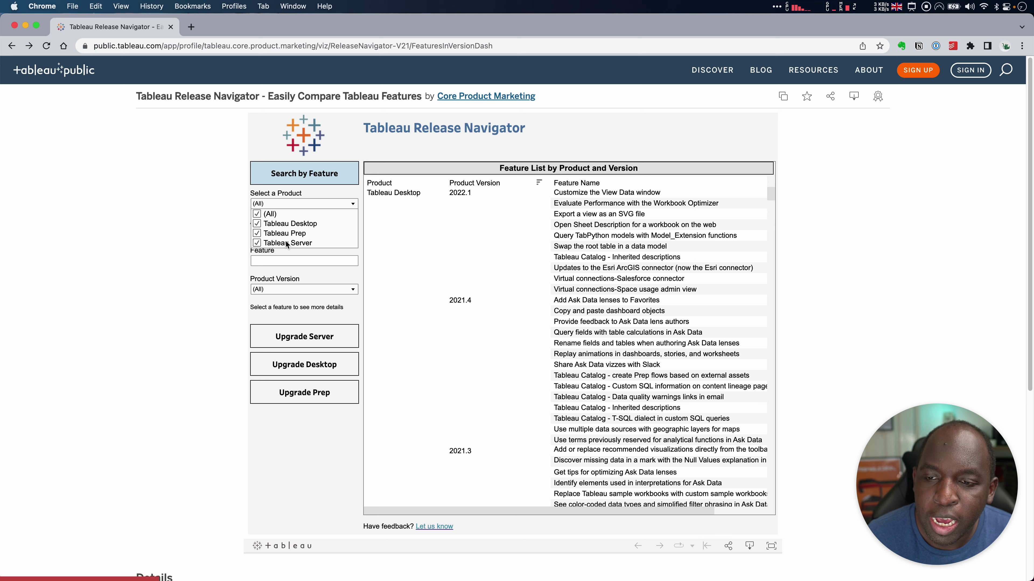
click(260, 213)
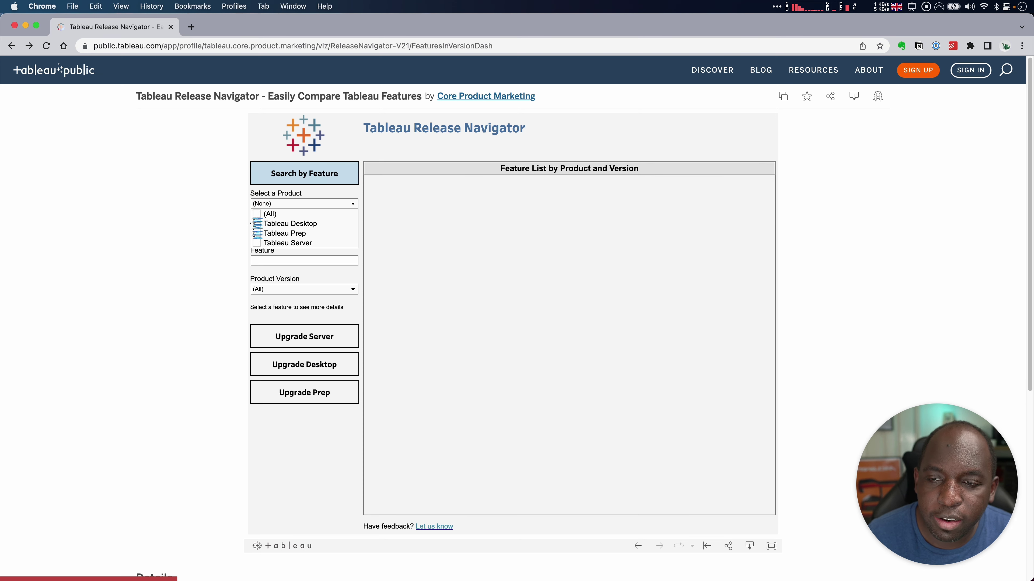
click(257, 223)
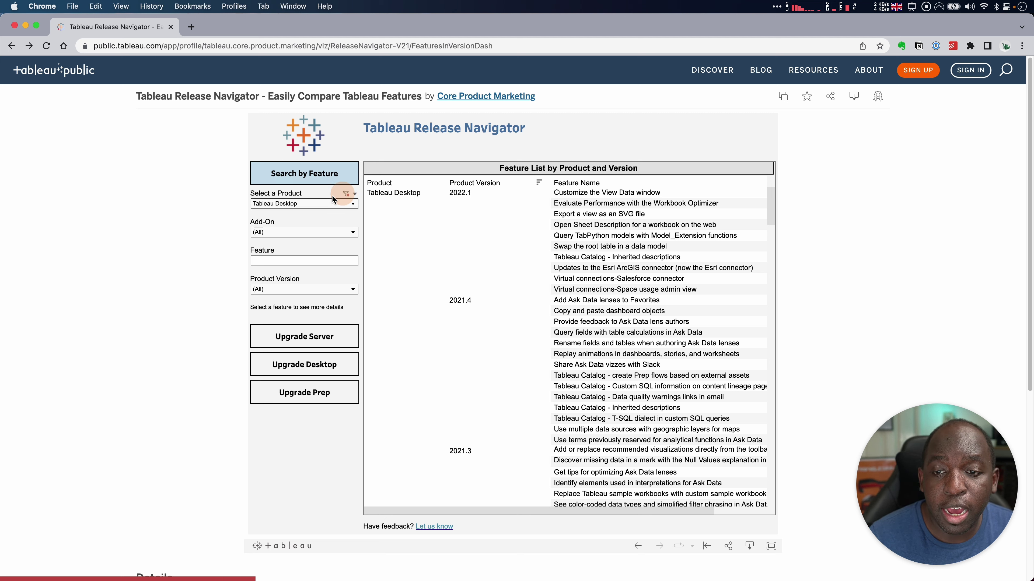
click(275, 233)
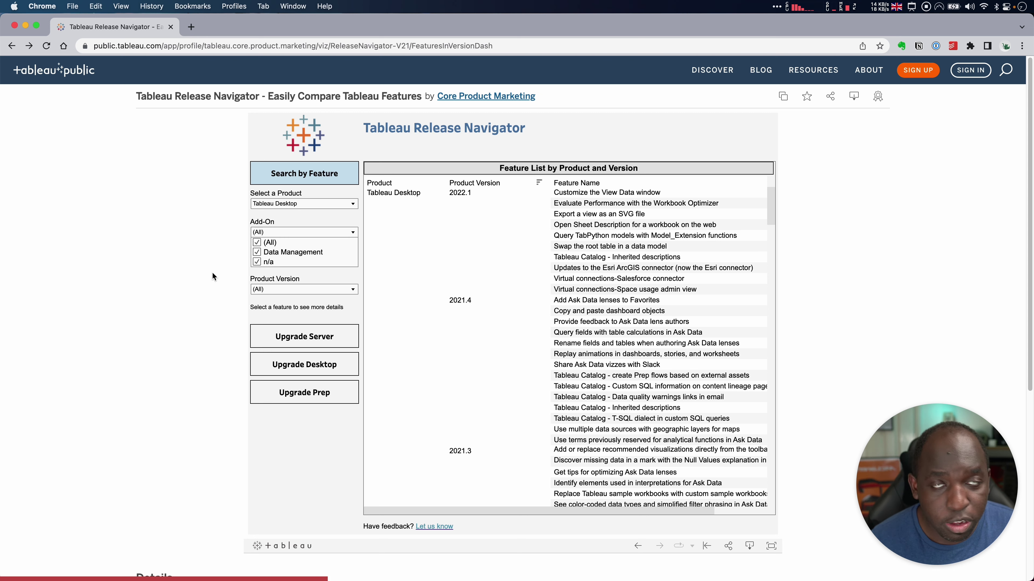
Step: Restrict the product version filter to 2021.1, 2021.2, 2021.3 and 2021.4
click(296, 289)
click(296, 289)
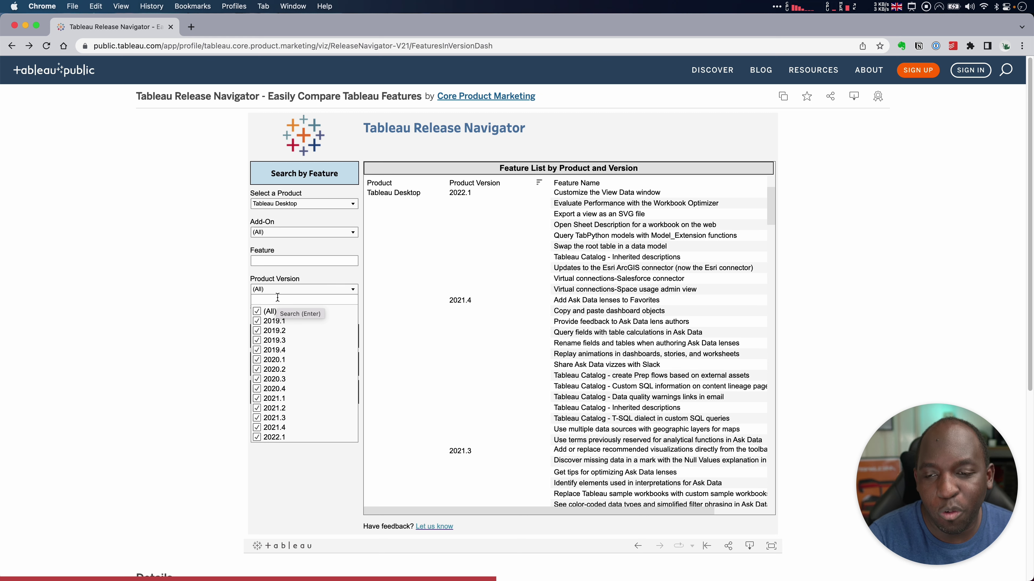
click(257, 311)
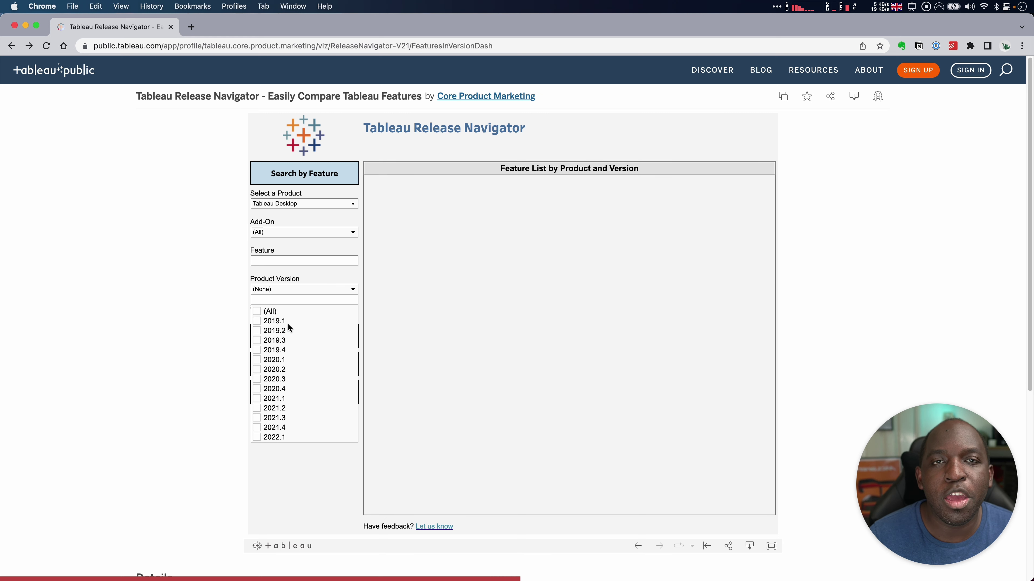
click(257, 399)
click(257, 408)
click(257, 417)
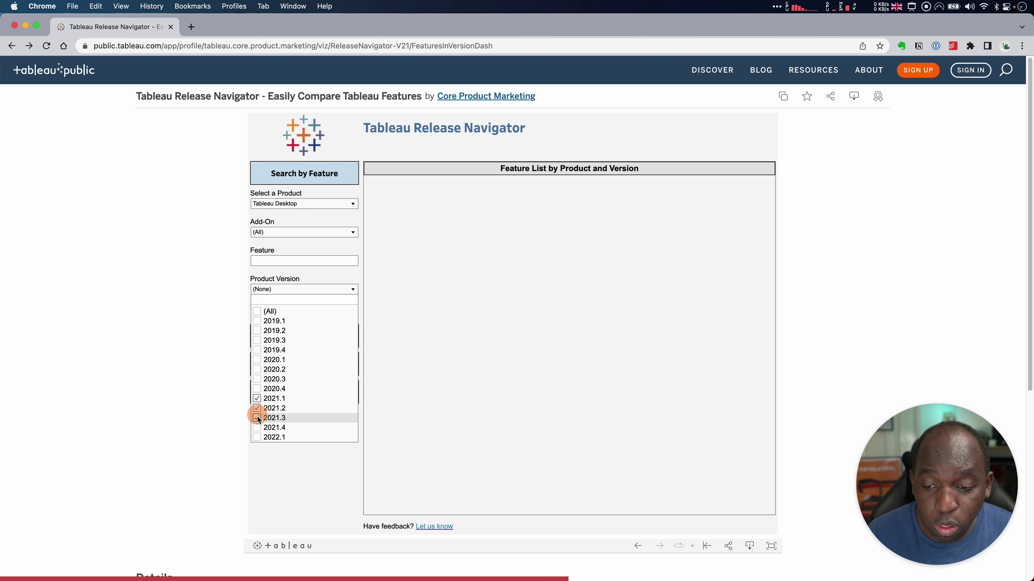
click(257, 428)
click(257, 443)
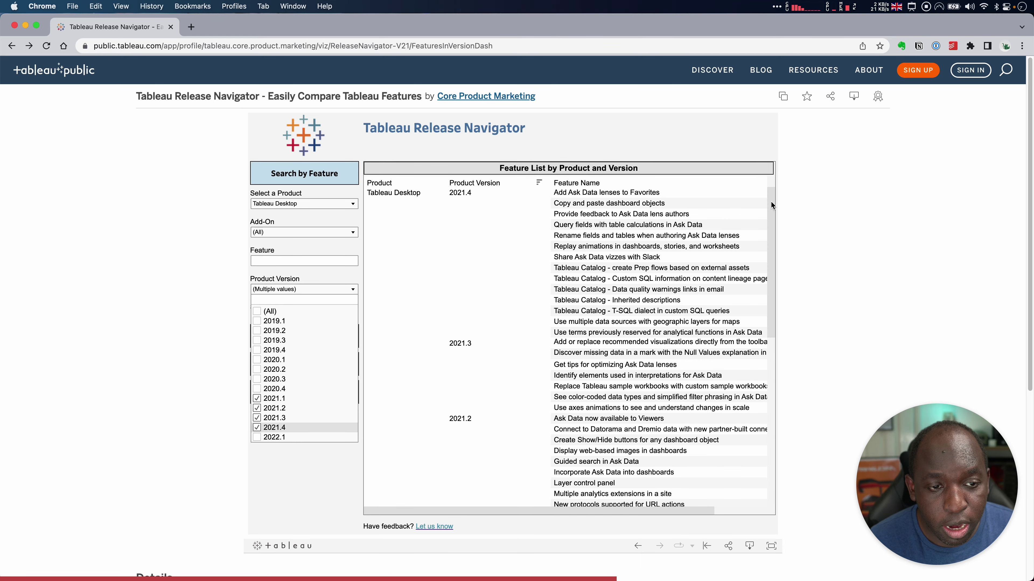
Step: Examine the filtered Tableau Desktop feature list across the selected 2021 versions
drag(773, 230, 773, 239)
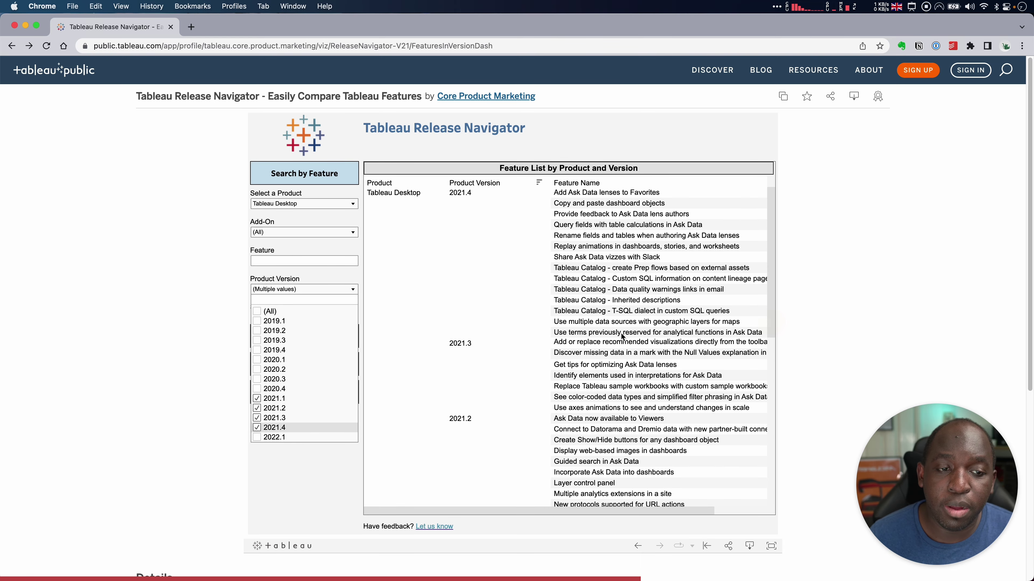
scroll(621, 330, down, 5)
scroll(621, 331, up, 5)
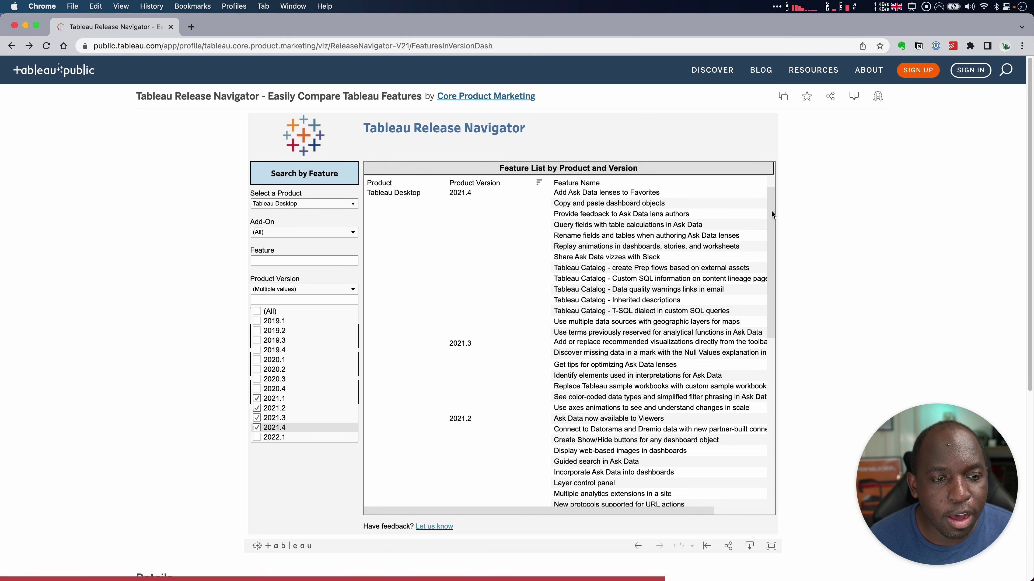
click(775, 190)
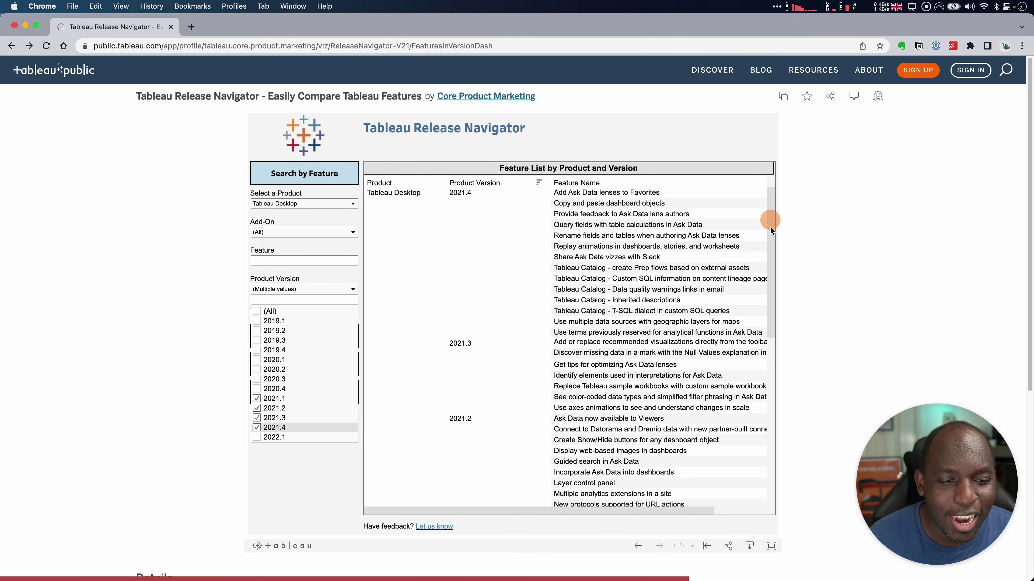
scroll(656, 341, down, 3)
click(652, 334)
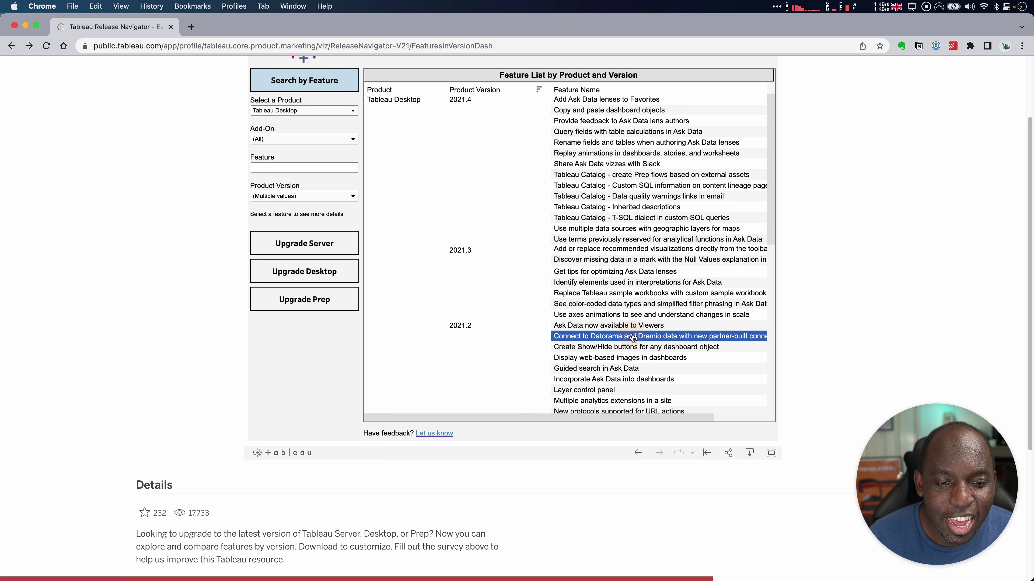
scroll(655, 326, down, 5)
scroll(663, 310, up, 4)
scroll(667, 303, up, 3)
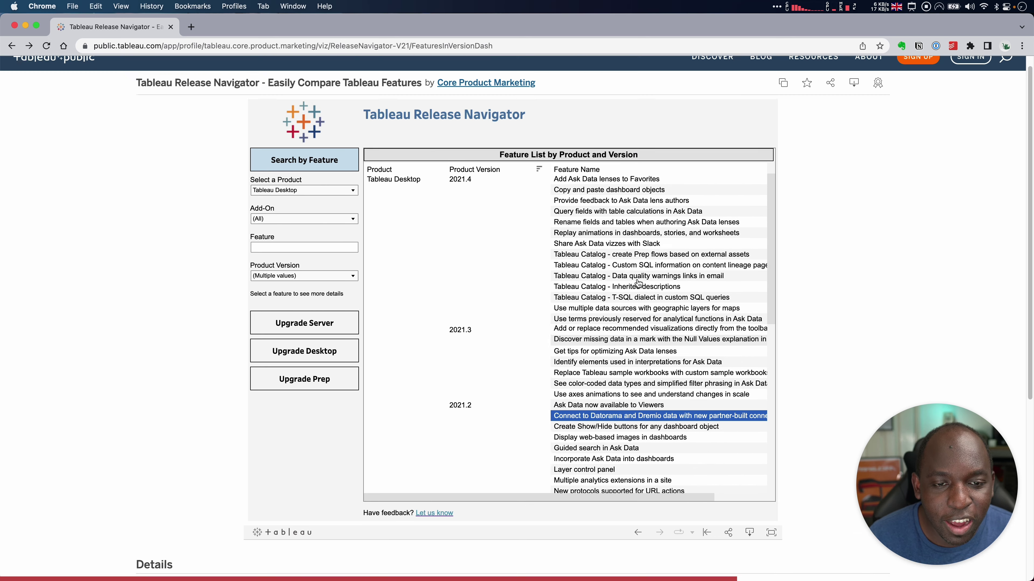
scroll(627, 327, down, 4)
scroll(625, 329, down, 2)
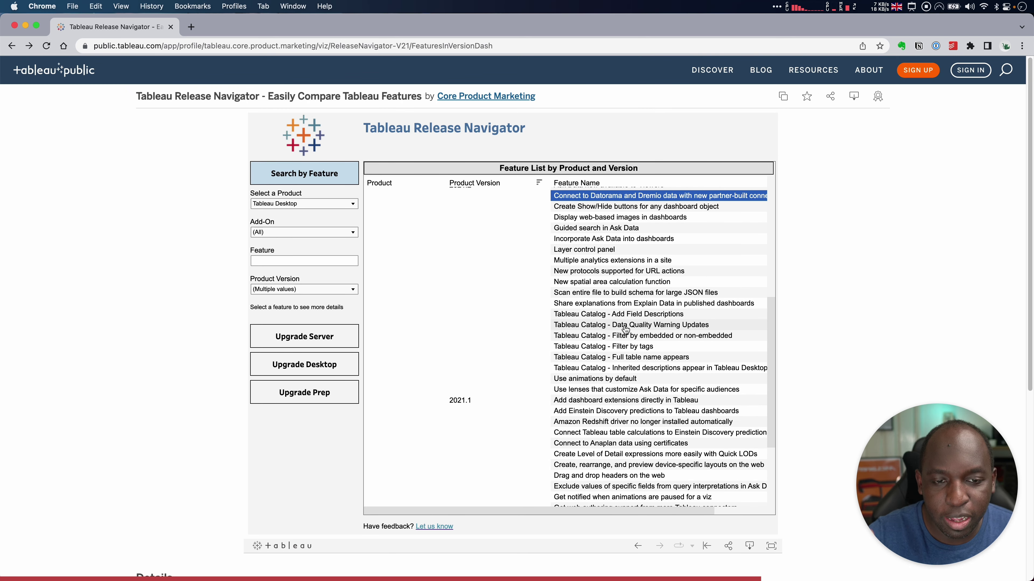
scroll(625, 329, up, 8)
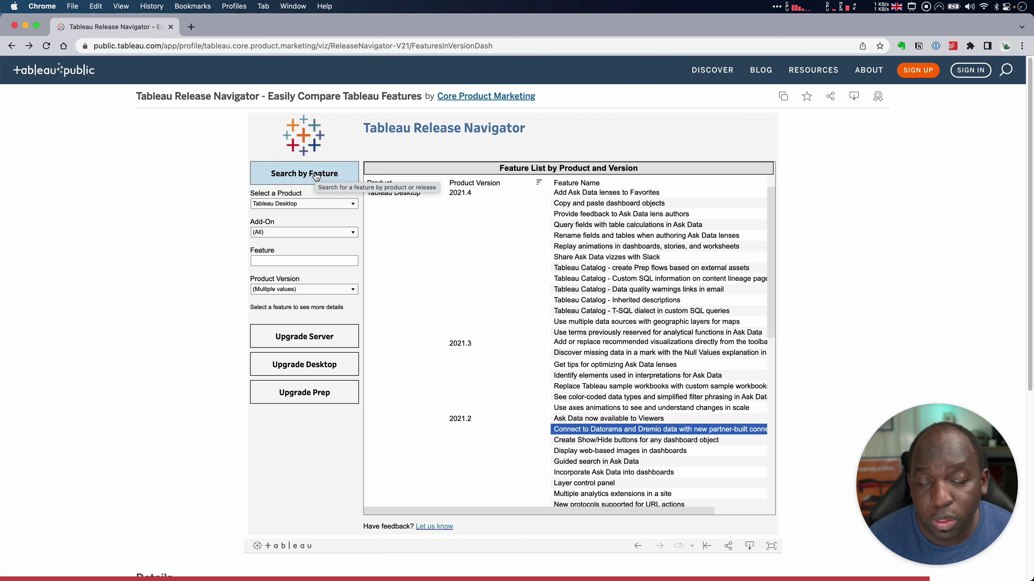
Step: Show the Upgrade Desktop view and set the version to upgrade from to 2020.4
click(303, 369)
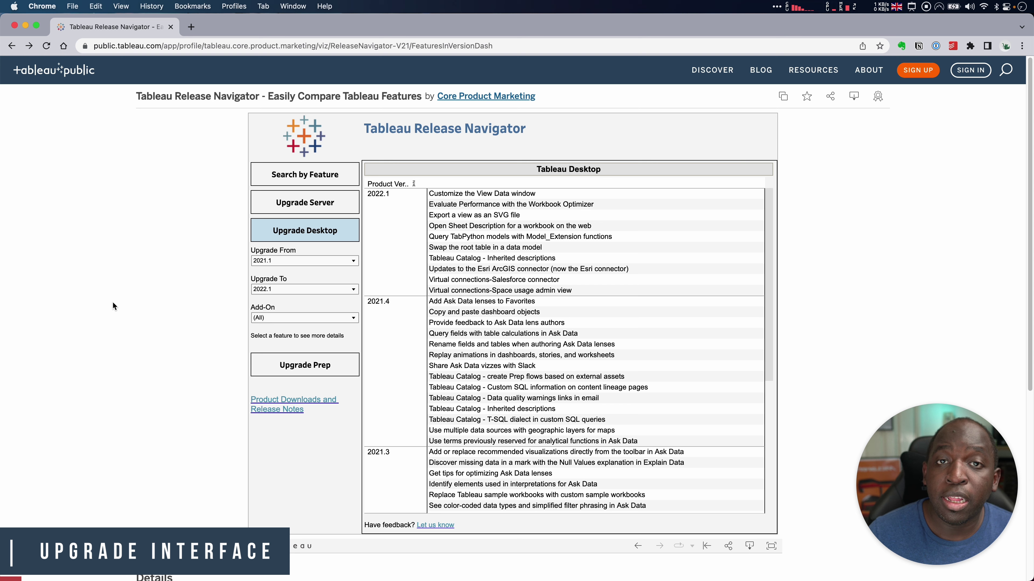
click(263, 261)
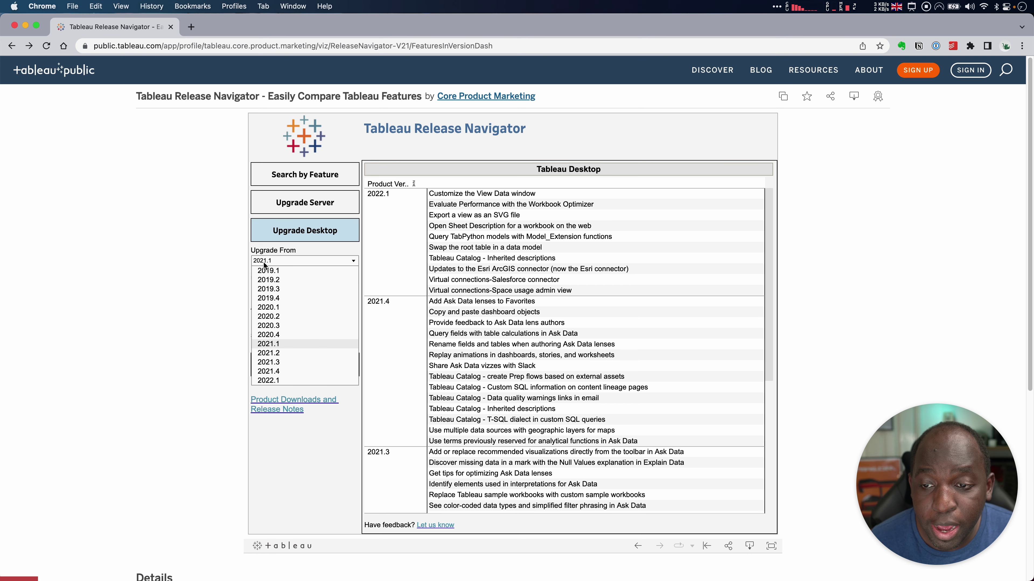
click(279, 335)
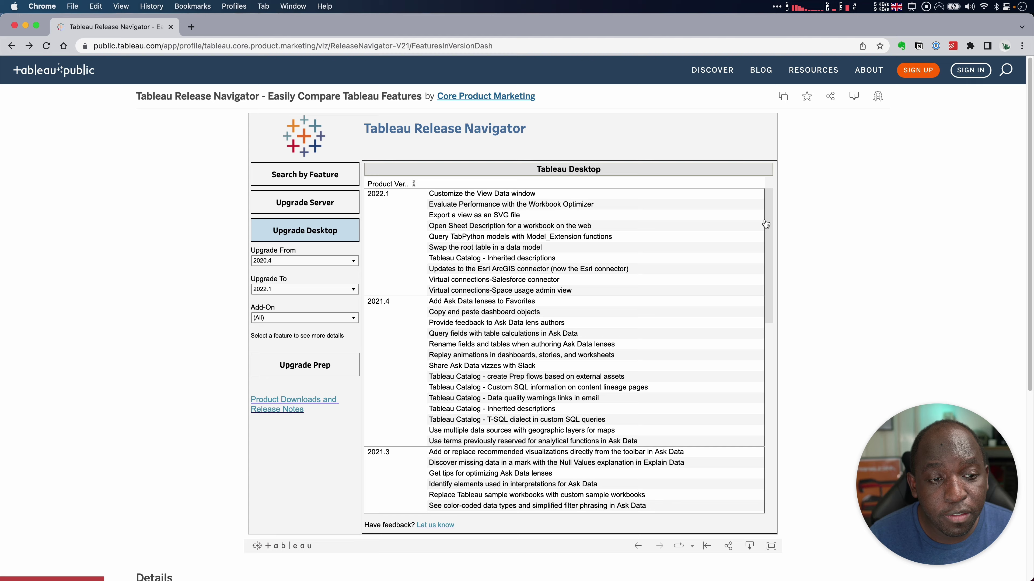
mouse_move(766, 224)
mouse_down()
mouse_move(780, 427)
mouse_move(770, 209)
mouse_up()
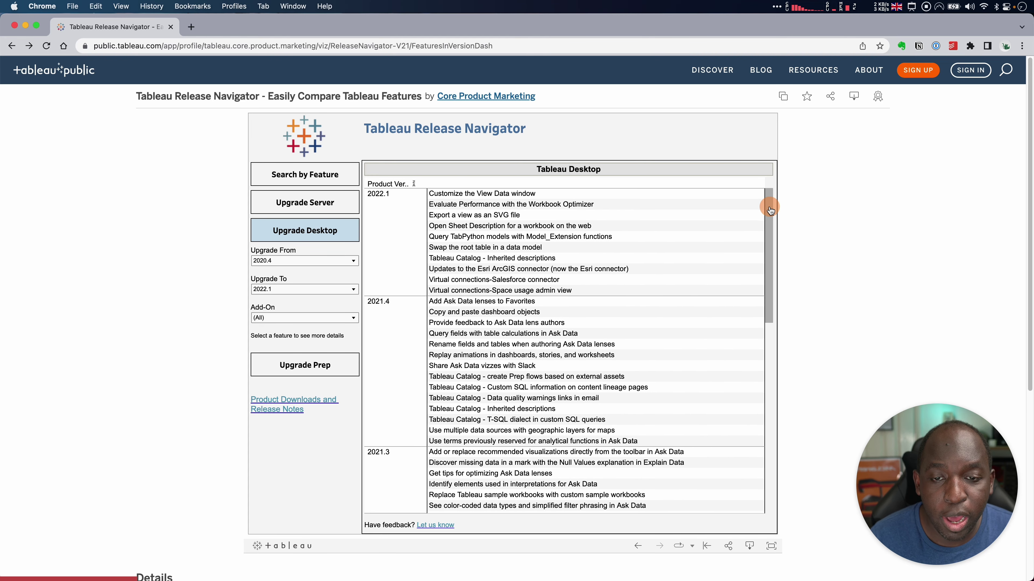
Step: Restrict the add-on filter to Server Management and Data Management, excluding n/a
click(310, 319)
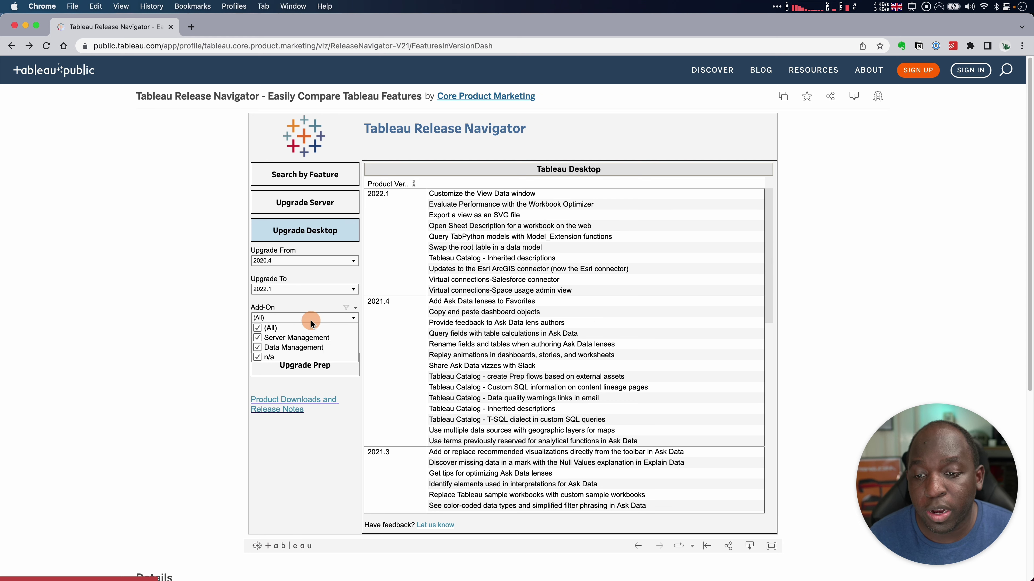
click(257, 337)
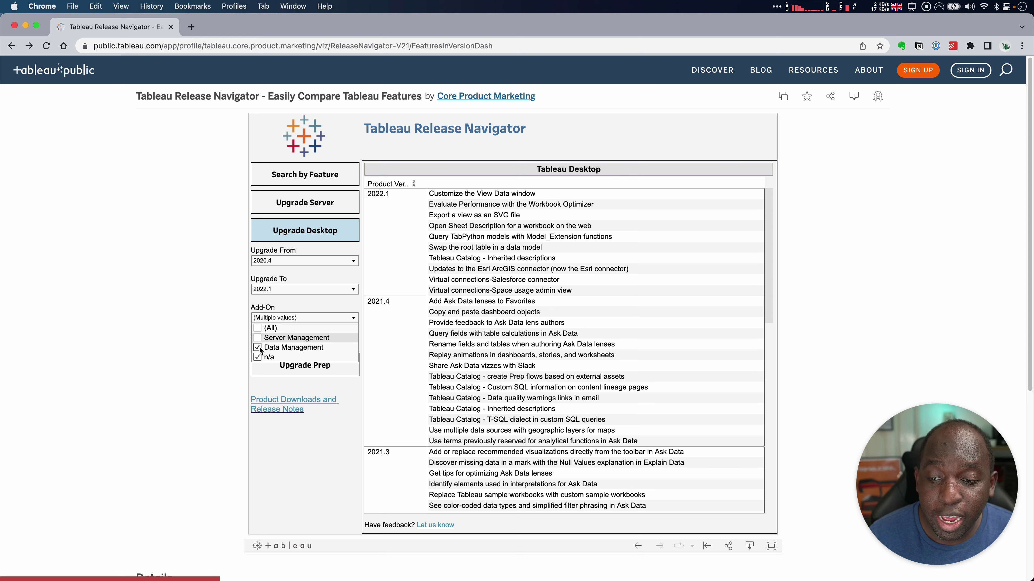
click(258, 347)
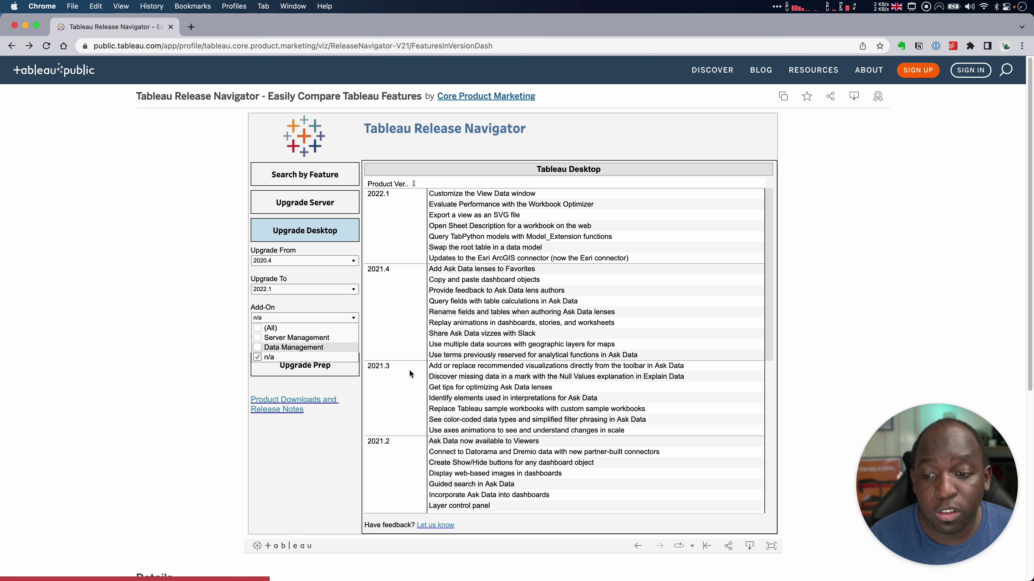
click(257, 357)
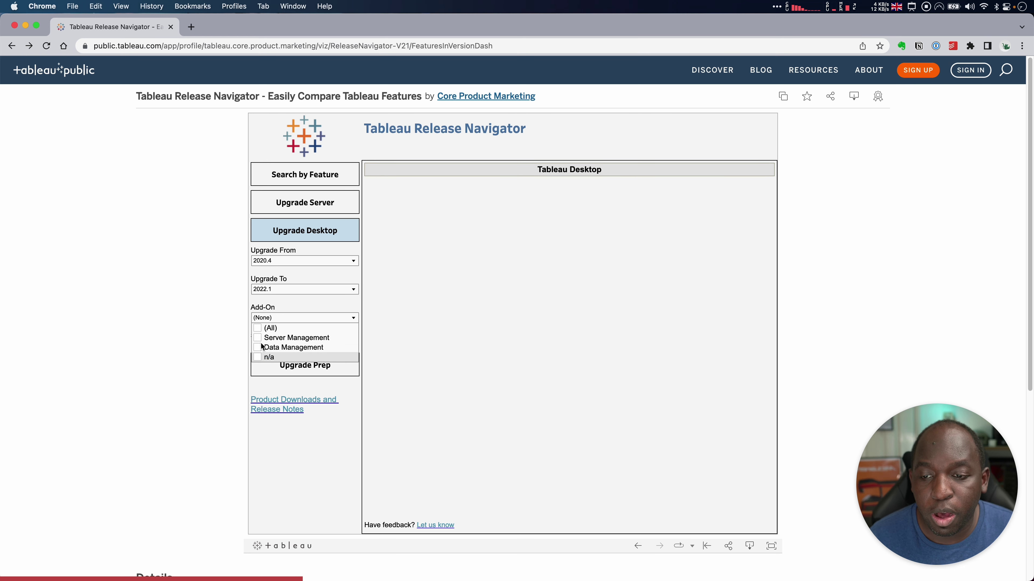
click(258, 348)
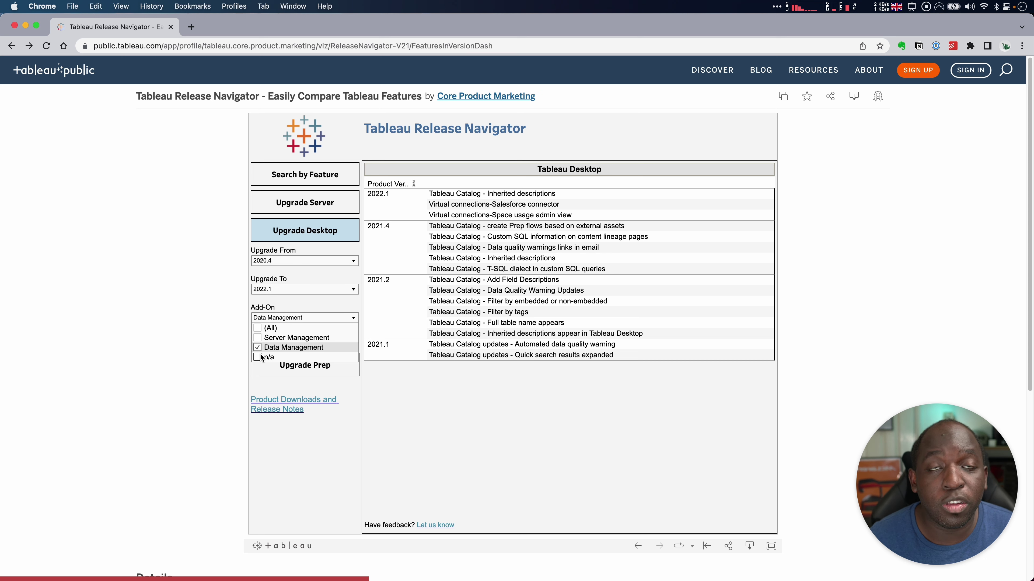
click(257, 337)
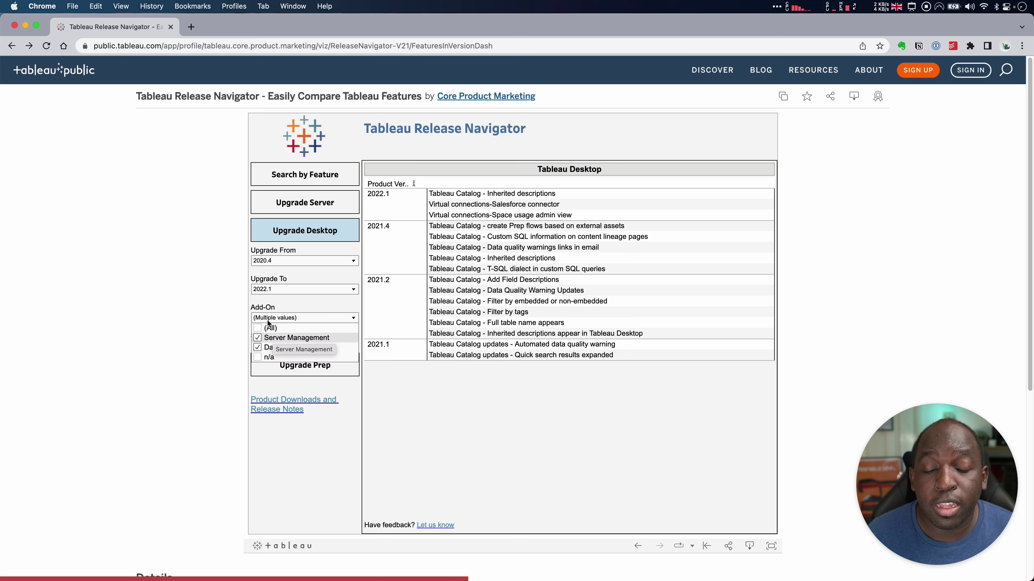
Step: Select the 2022.1 feature "Virtual connections-Space usage admin view" and open its Learn More page
click(559, 204)
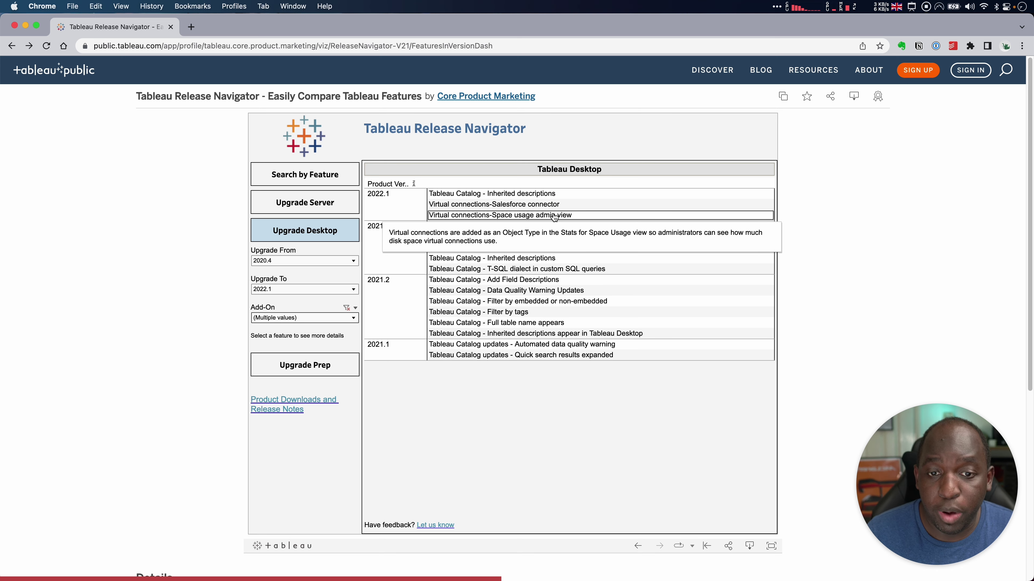
click(554, 217)
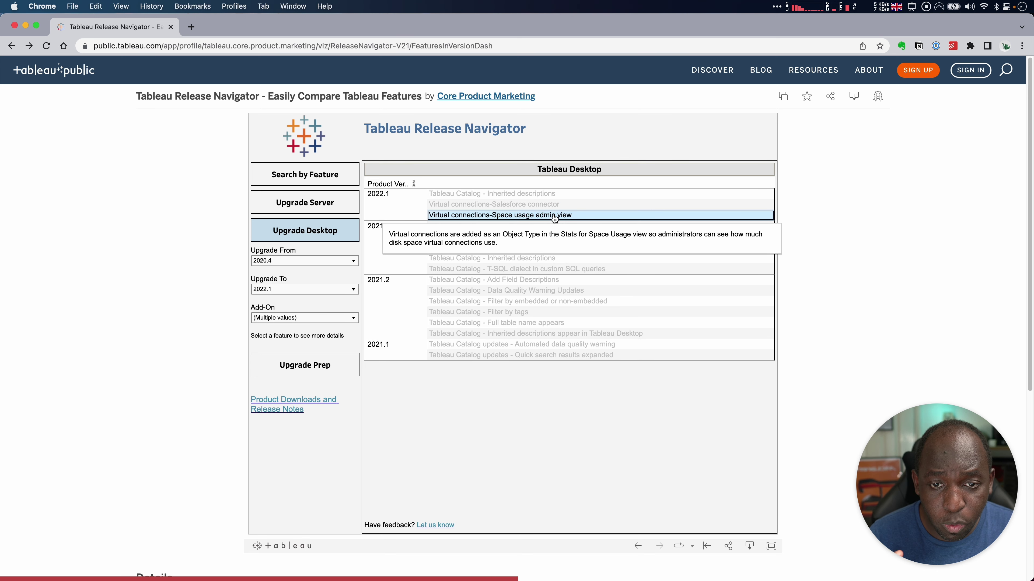
click(554, 216)
click(553, 215)
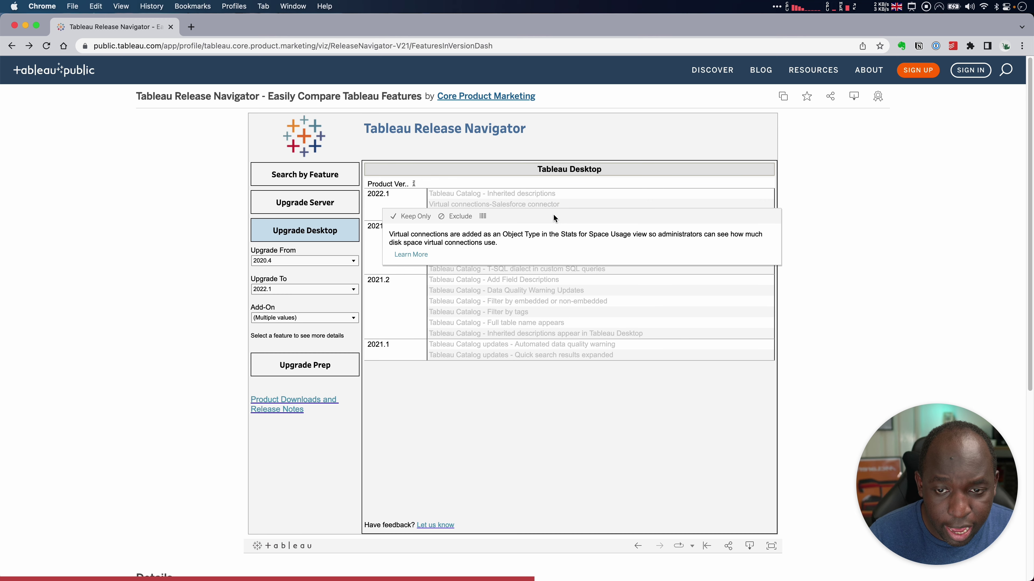
click(421, 255)
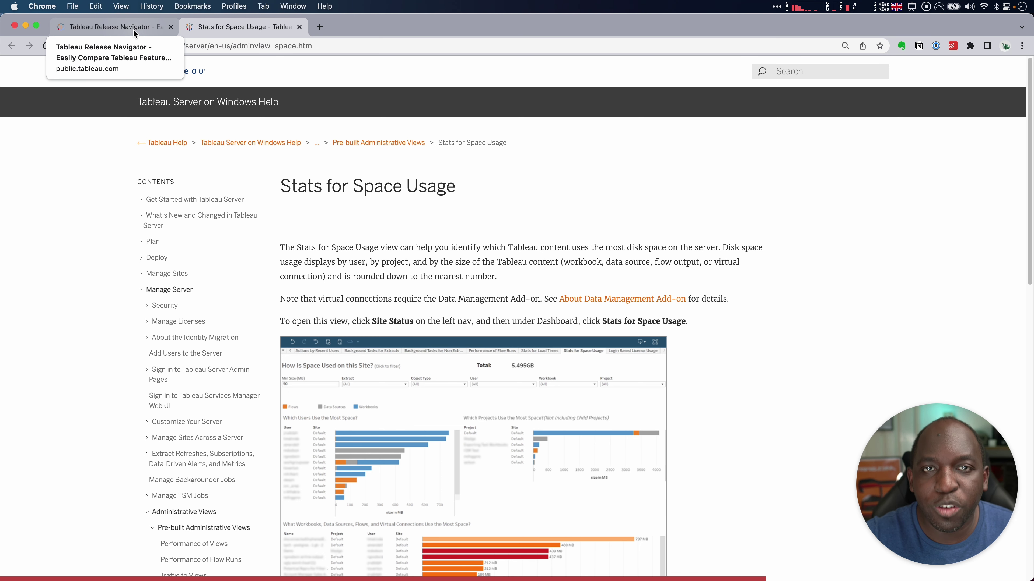
Step: Return to the Tableau Release Navigator page and open the download file format choices
click(133, 29)
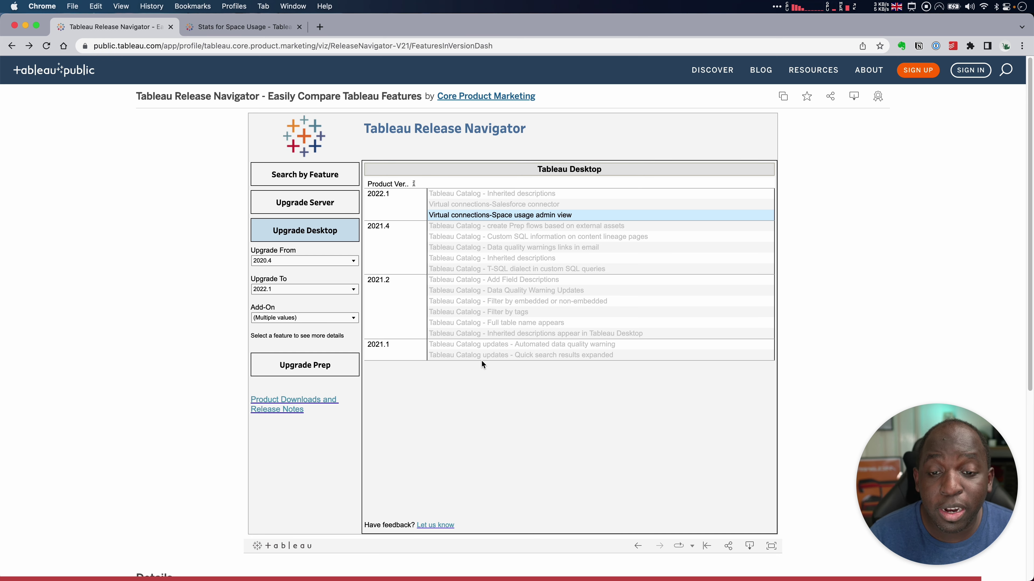
mouse_move(482, 364)
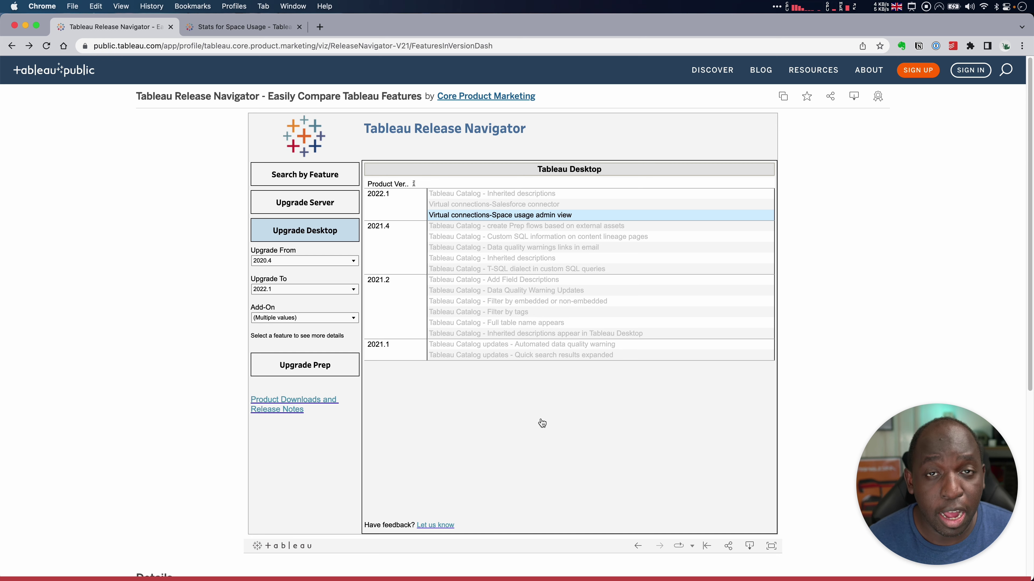
click(750, 549)
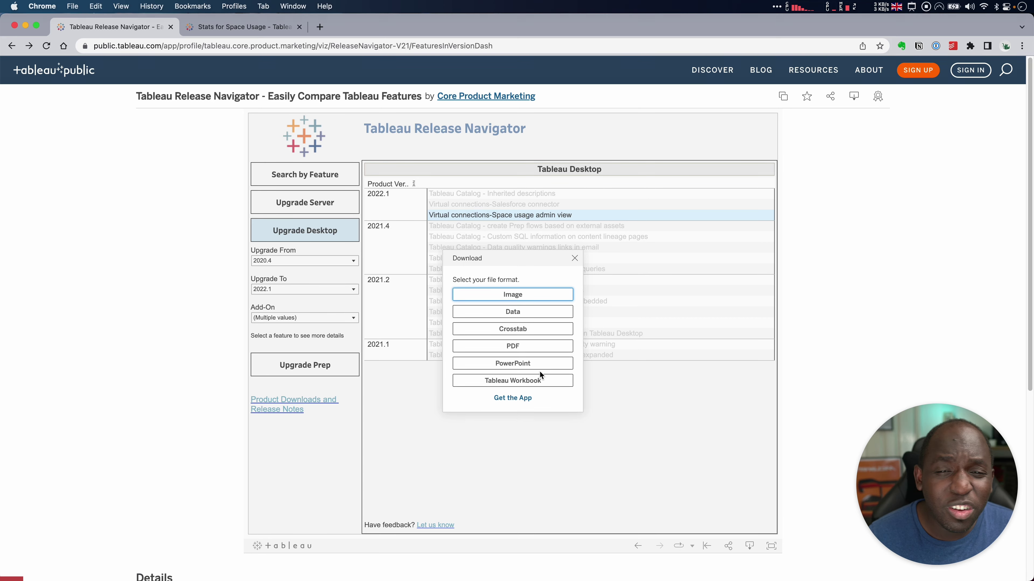
Step: Switch to the Release Navigator workbook in Tableau Desktop and show the FeaturesInVersionDash dashboard
key(ctrl+Up)
click(220, 181)
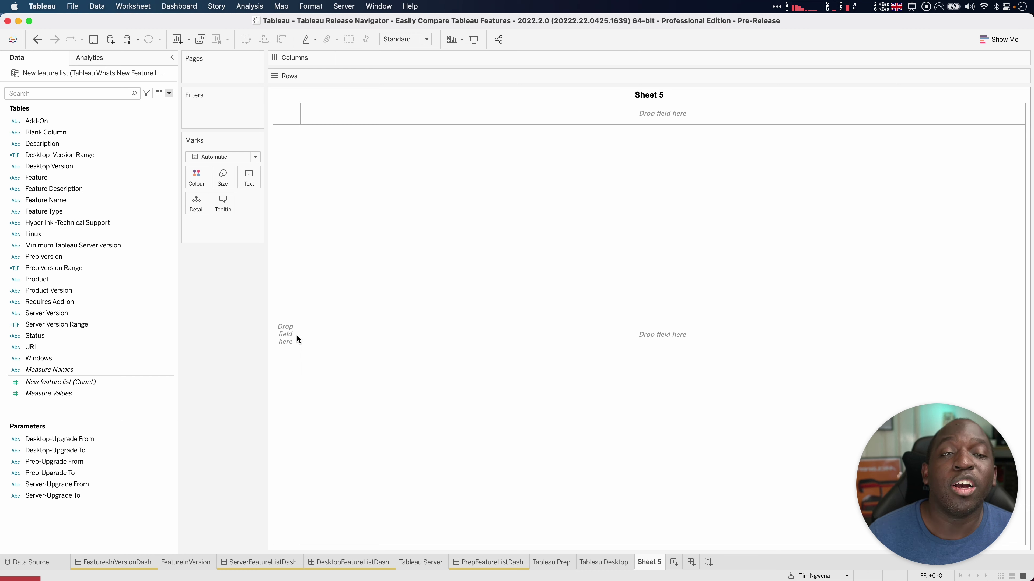
click(125, 565)
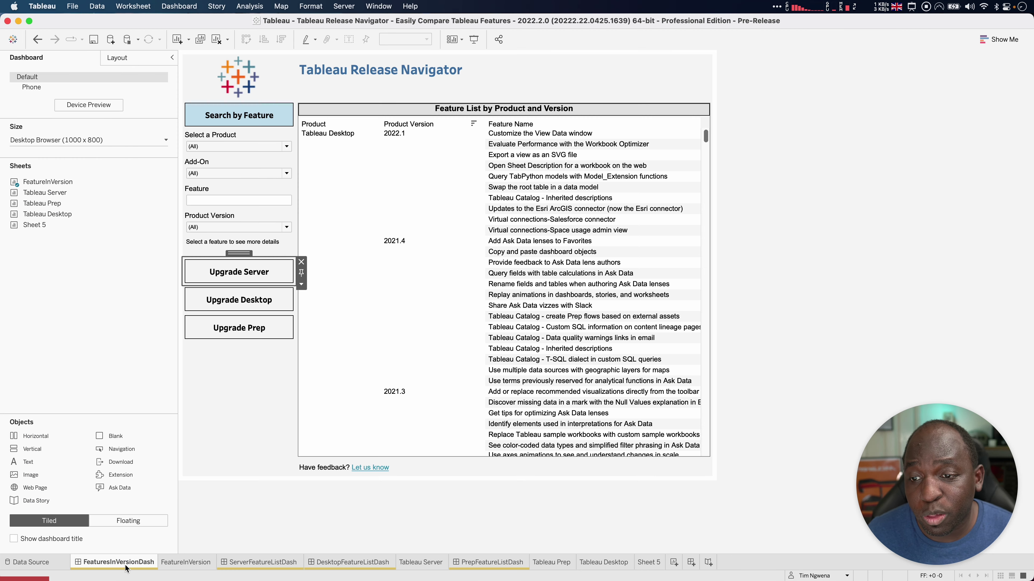
mouse_move(124, 564)
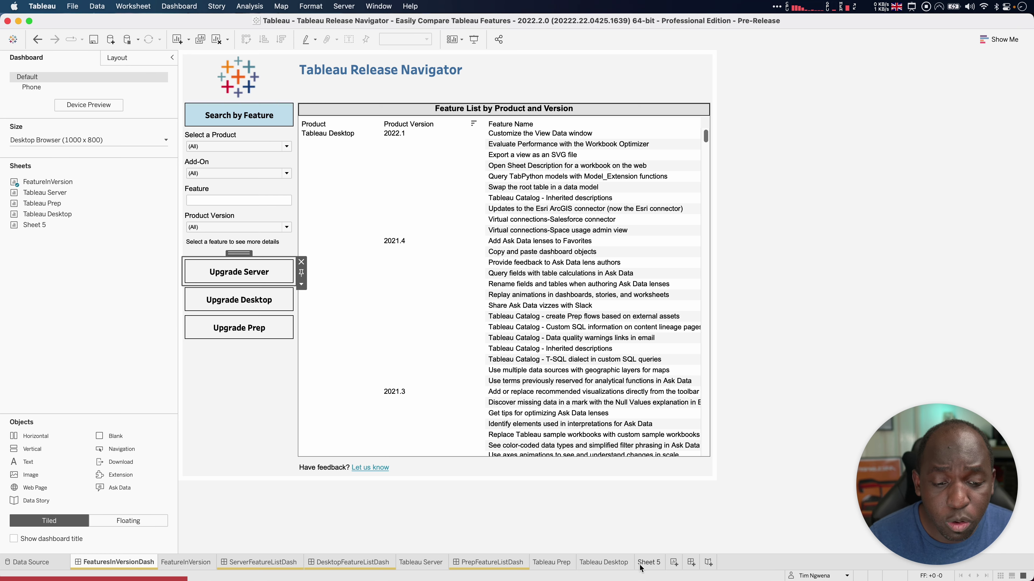
Step: Open Sheet 5 and show the CSV export option of the New feature list data source
click(649, 562)
right_click(153, 74)
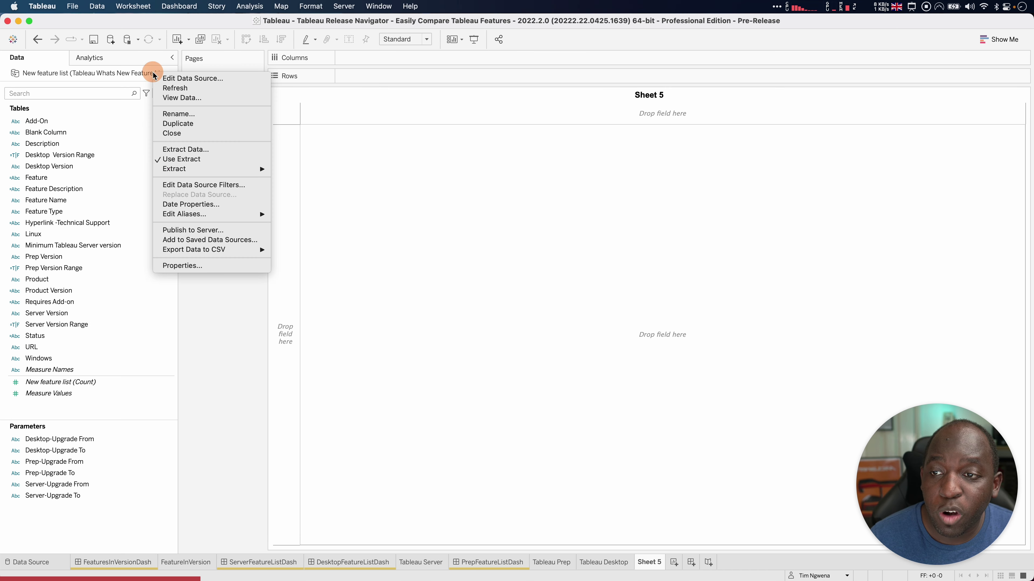
mouse_move(239, 252)
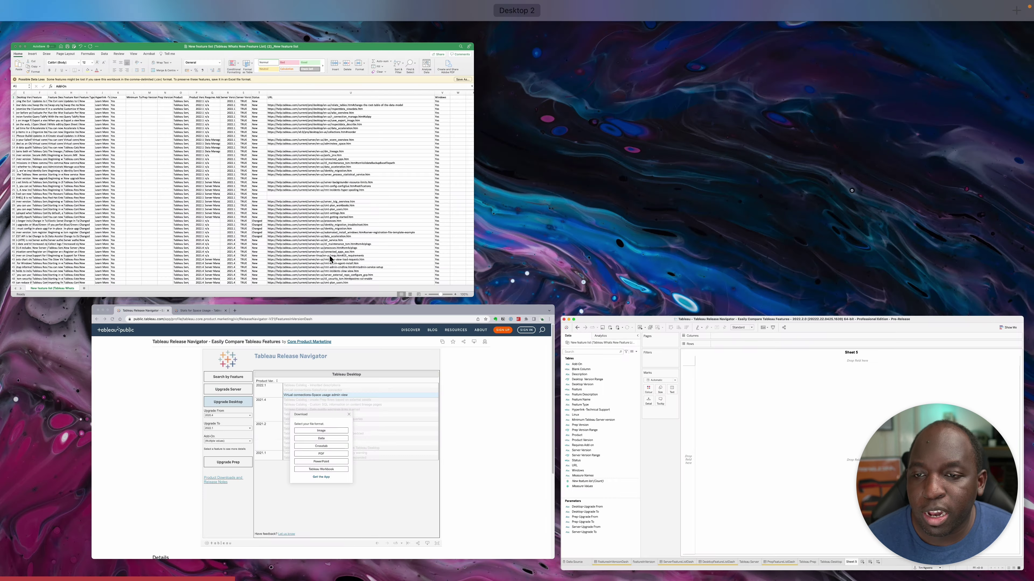
Step: Switch to the New feature list CSV in Excel and review its columns starting from Add-On
click(390, 286)
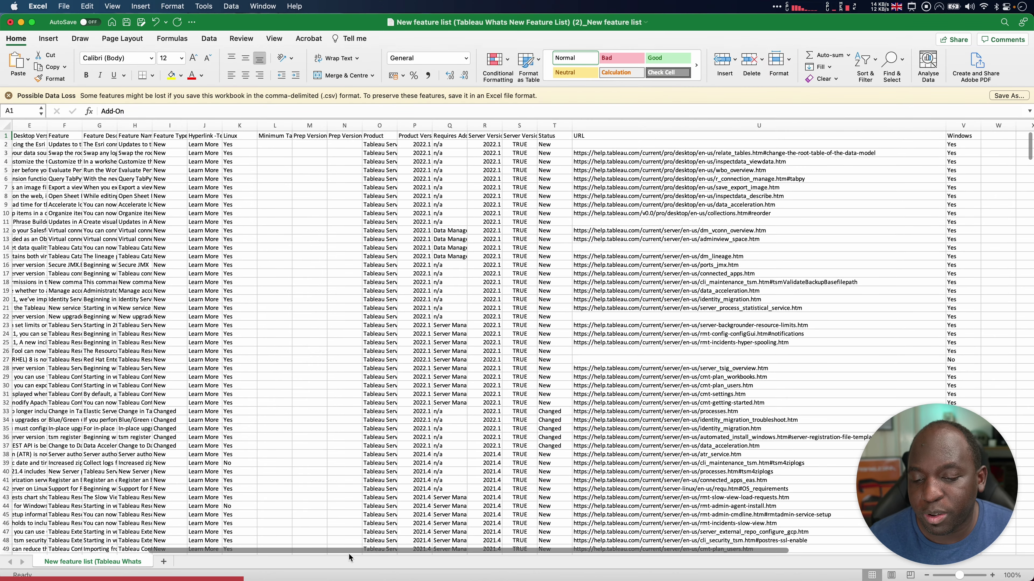
scroll(349, 551, left, 5)
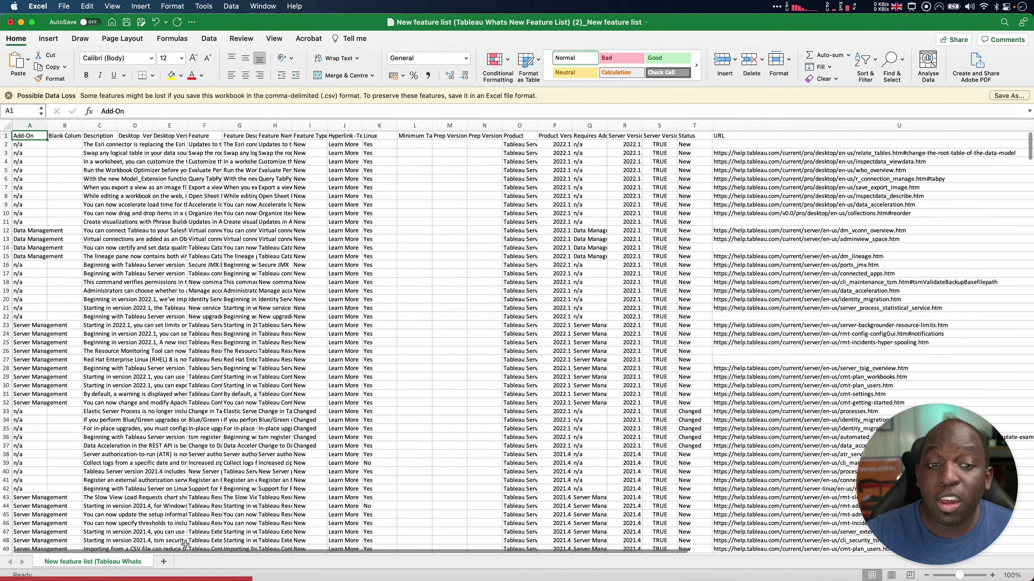
click(466, 220)
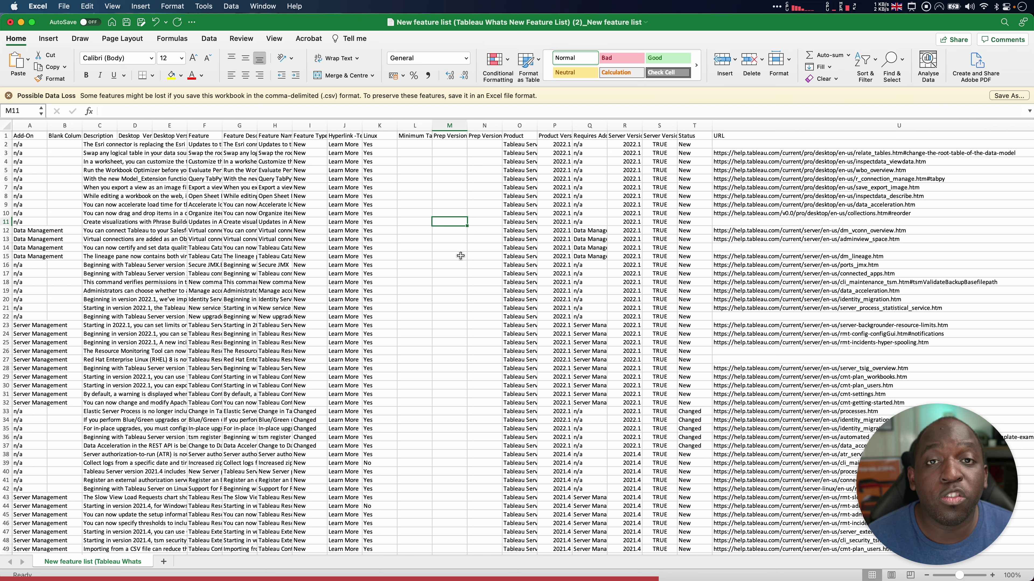
Step: Switch to Chrome and search the web for "whats new tableau" in a new tab
key(ctrl+Up)
click(345, 163)
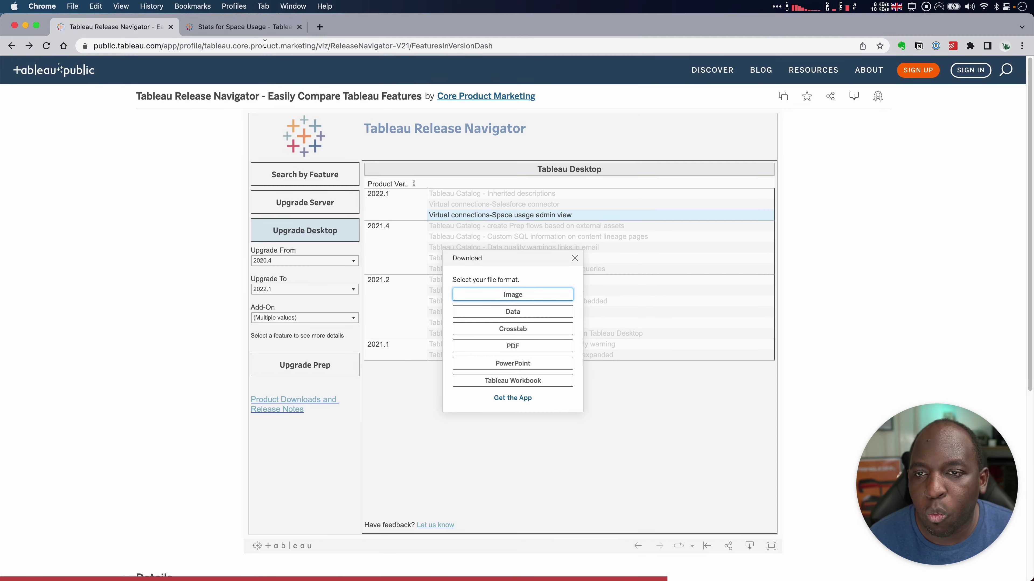
click(320, 26)
text(whats )
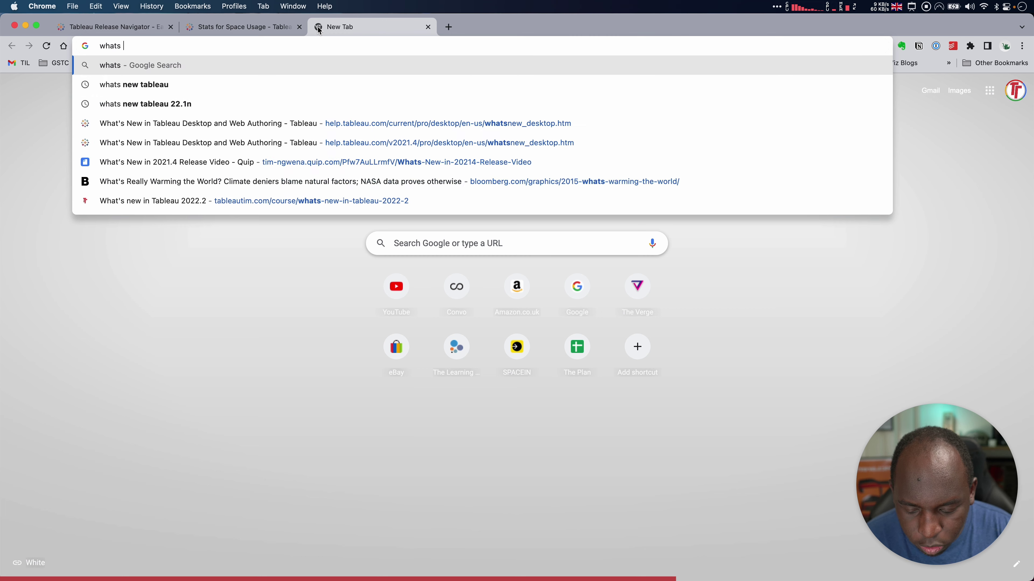
text(new tableau)
key(Return)
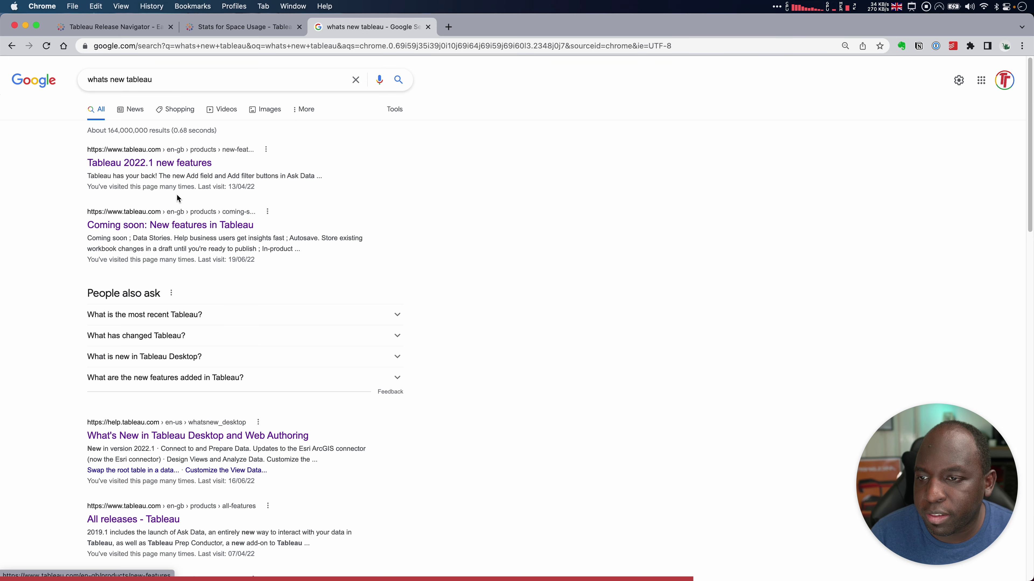
Step: Open the "What's New in Tableau Desktop and Web Authoring" result and read through its 2022.1 features
click(240, 435)
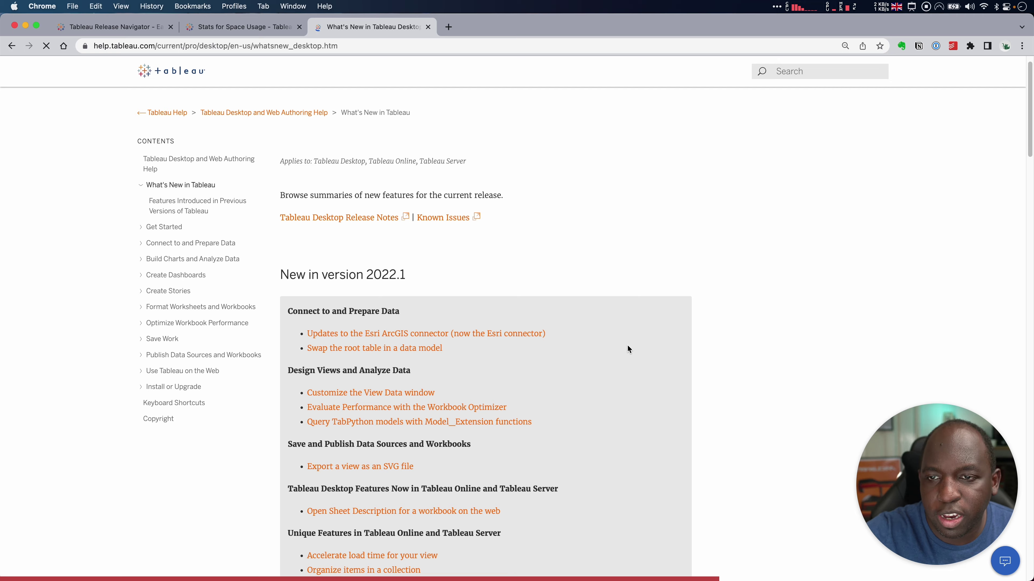
scroll(628, 349, down, 20)
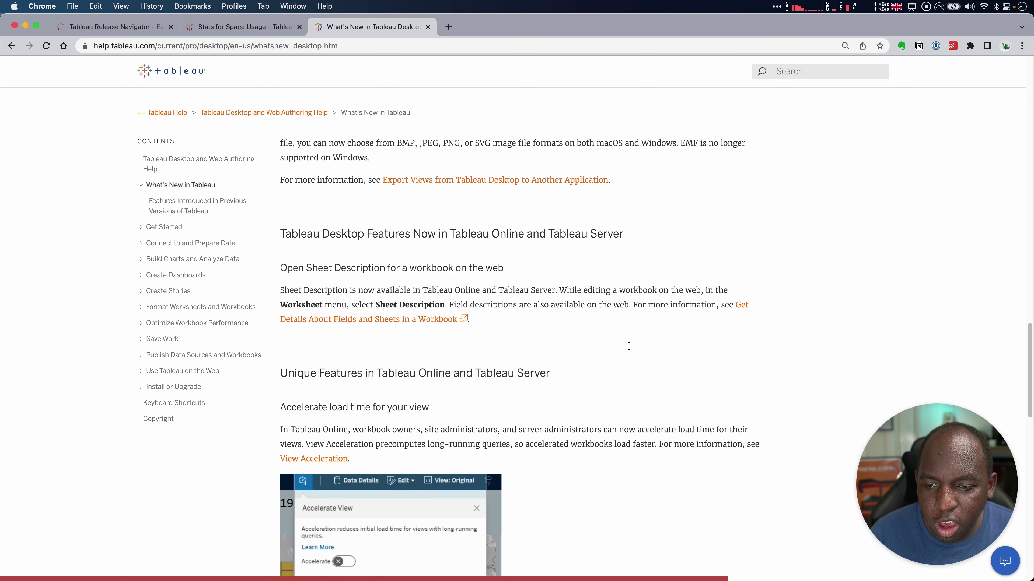
scroll(629, 346, down, 20)
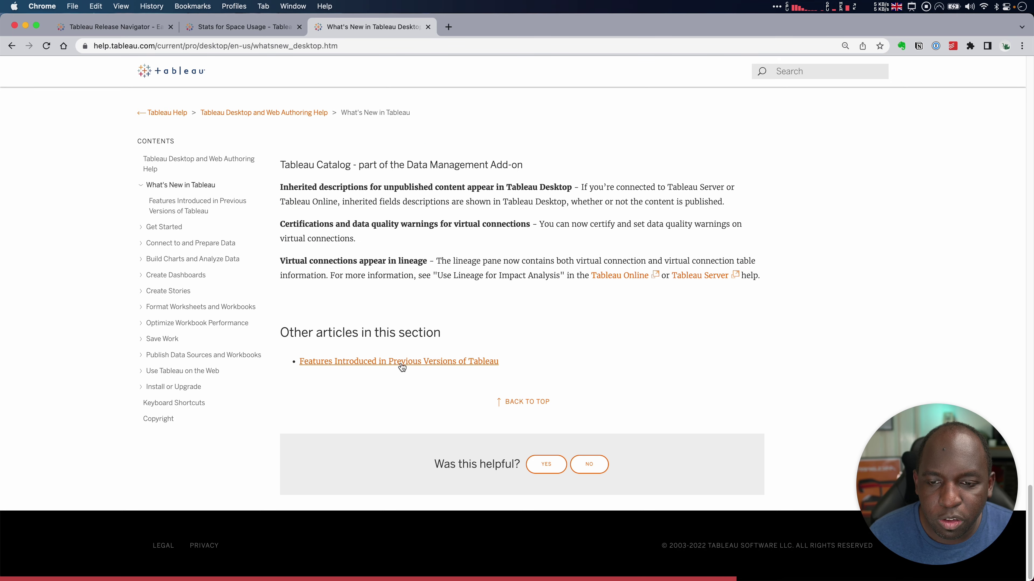
Step: Open "Features Introduced in Previous Versions of Tableau" and look through the version list down to 10.5
click(442, 368)
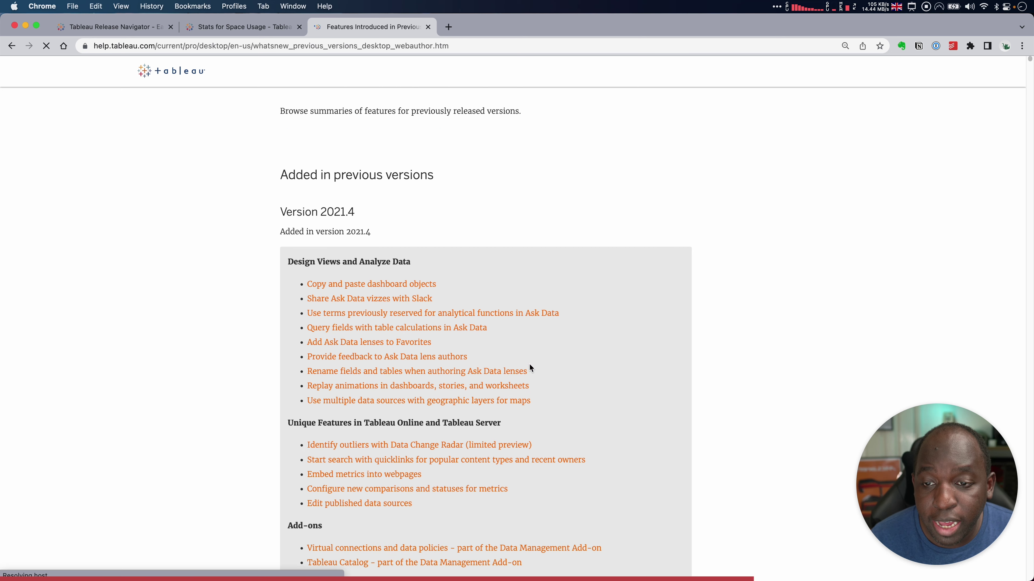
scroll(530, 369, down, 4)
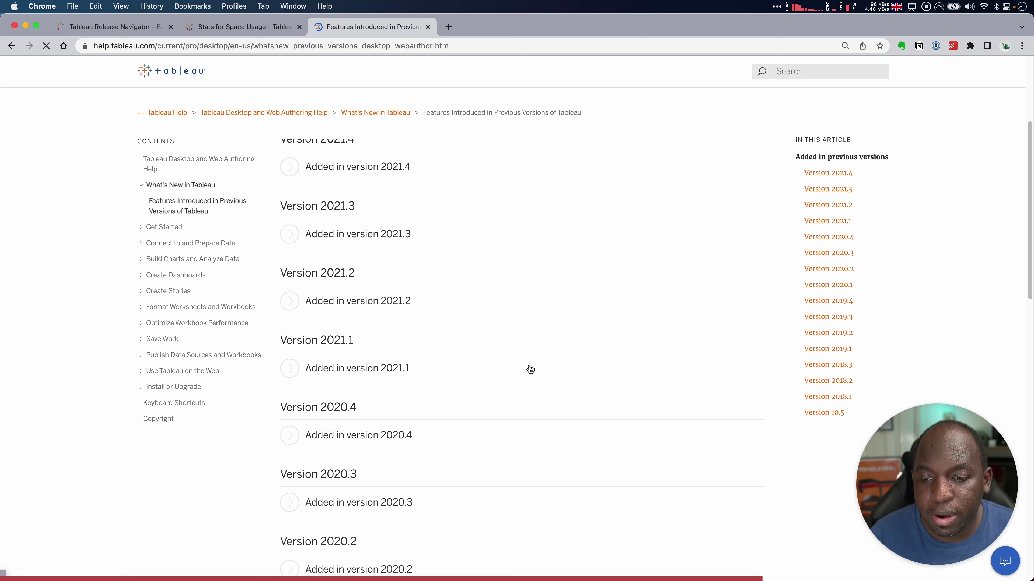
scroll(530, 369, down, 15)
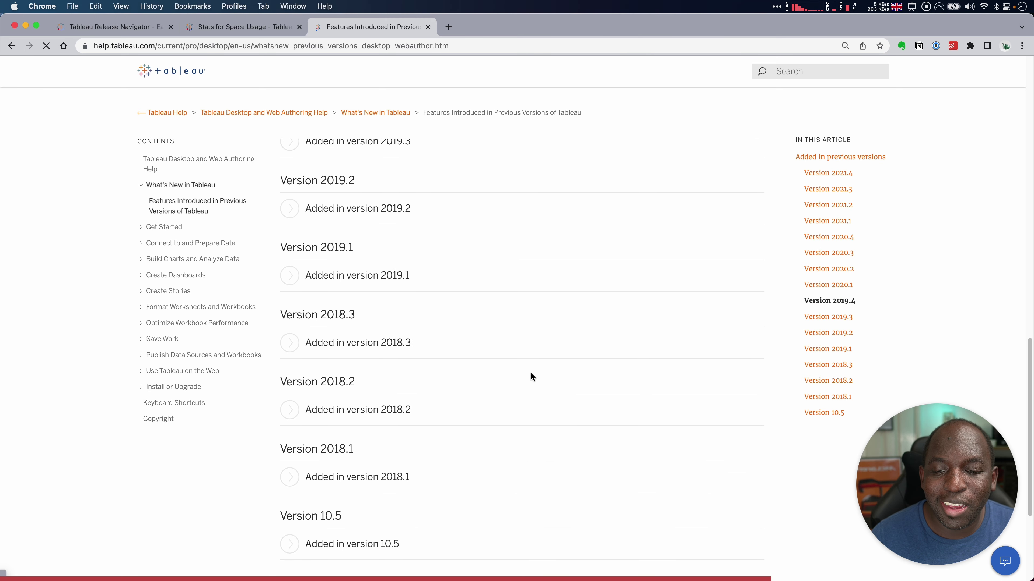
scroll(531, 373, down, 3)
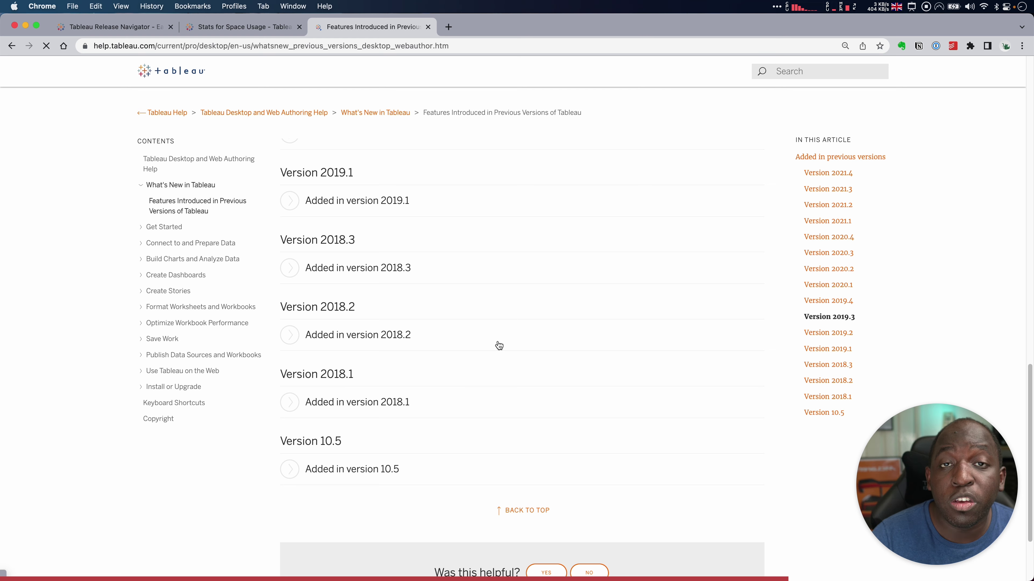
Step: Go to the Tableau Help overview and open the What's New page for Tableau Server on Windows
click(178, 115)
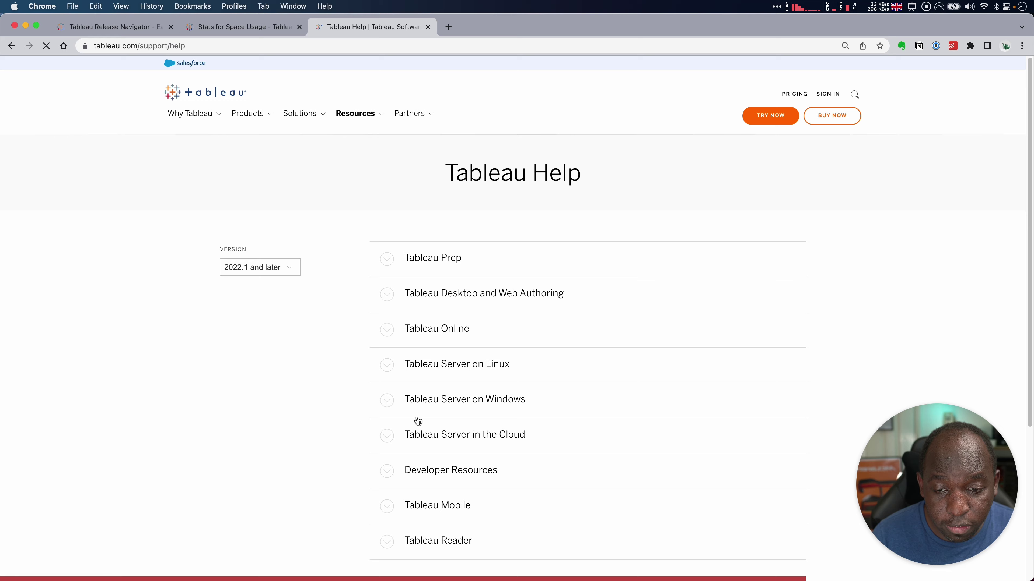
click(446, 401)
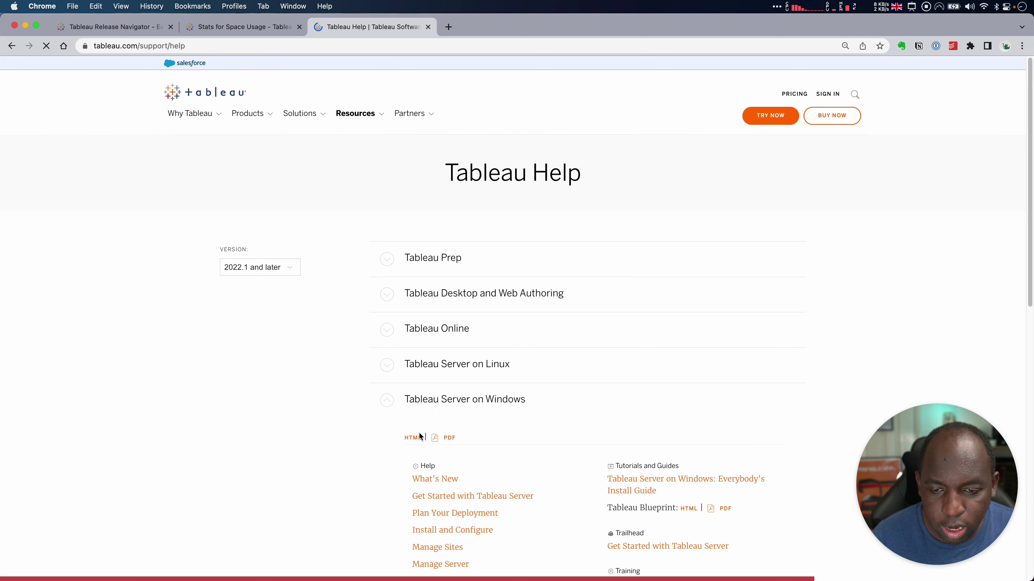
click(448, 482)
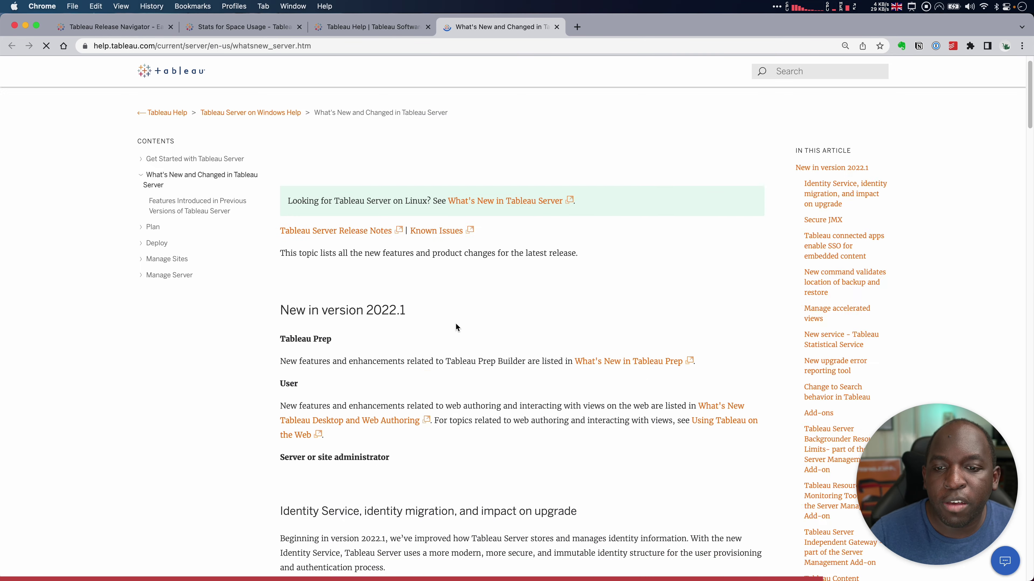
Step: Look through the Tableau Server 2022.1 features and expand the "Changed in 2022.1" section to review its entries
scroll(458, 324, down, 20)
scroll(460, 327, down, 20)
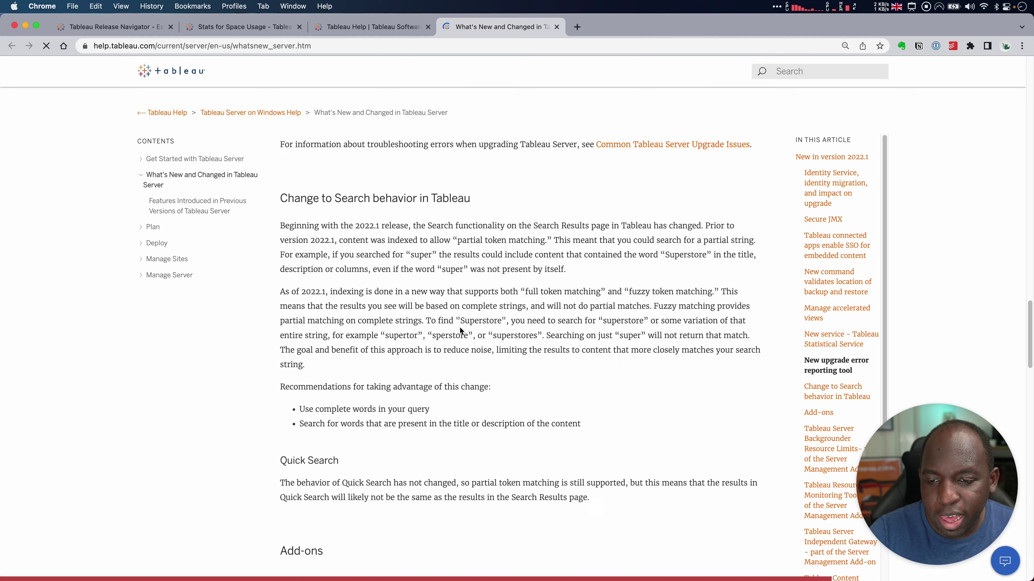
scroll(461, 334, down, 10)
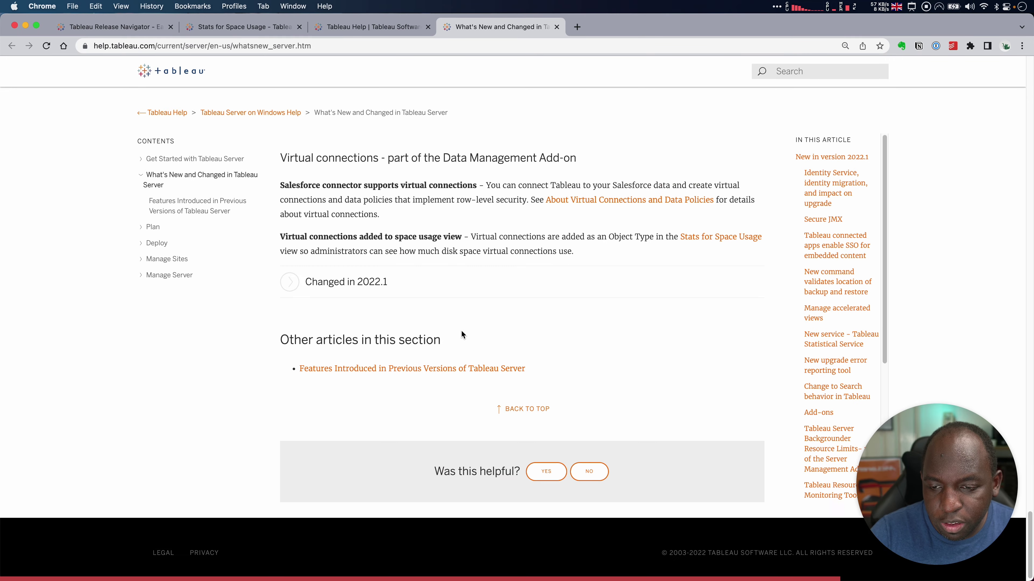
scroll(462, 332, up, 6)
scroll(461, 334, down, 4)
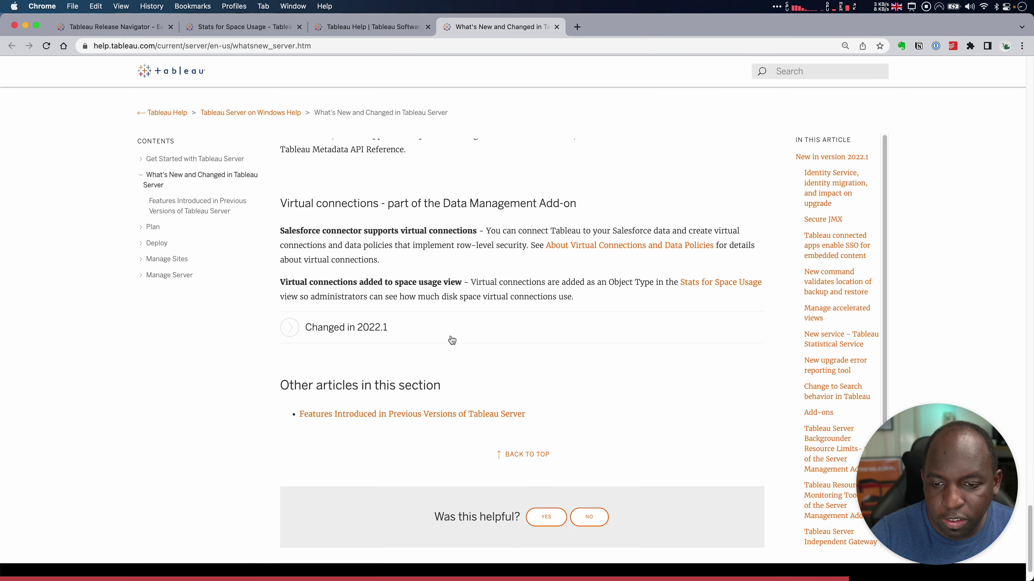
click(344, 340)
scroll(391, 360, down, 9)
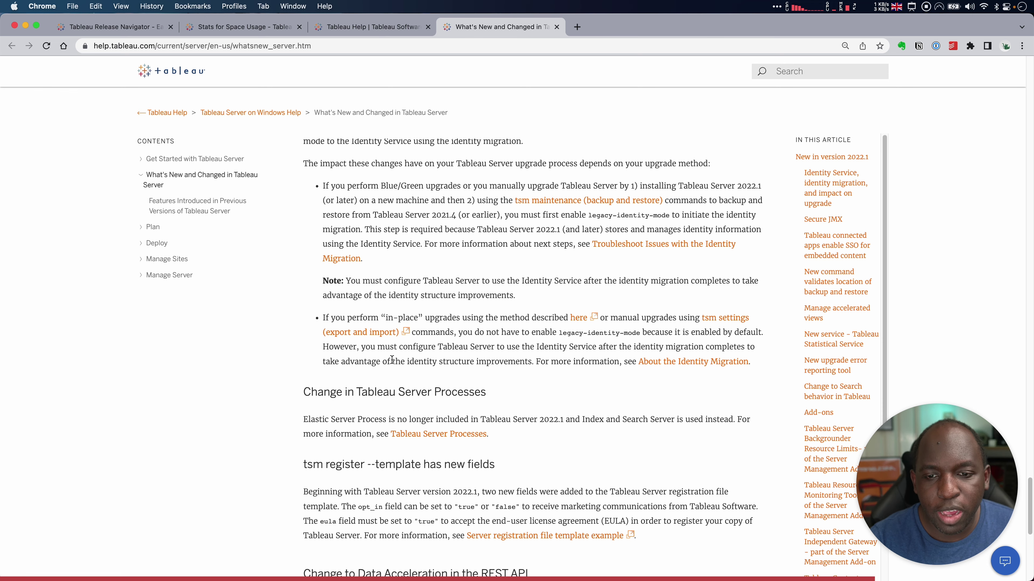
scroll(392, 359, down, 10)
Step: Open "Features Introduced in Previous Versions of Tableau Server" and examine the Added and Changed sections per version
click(431, 363)
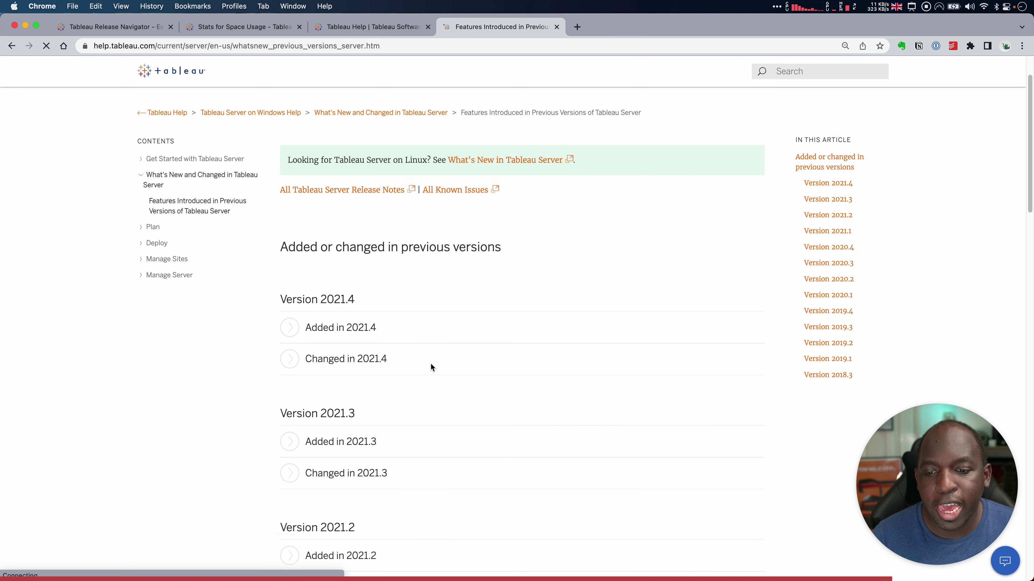
scroll(432, 365, down, 6)
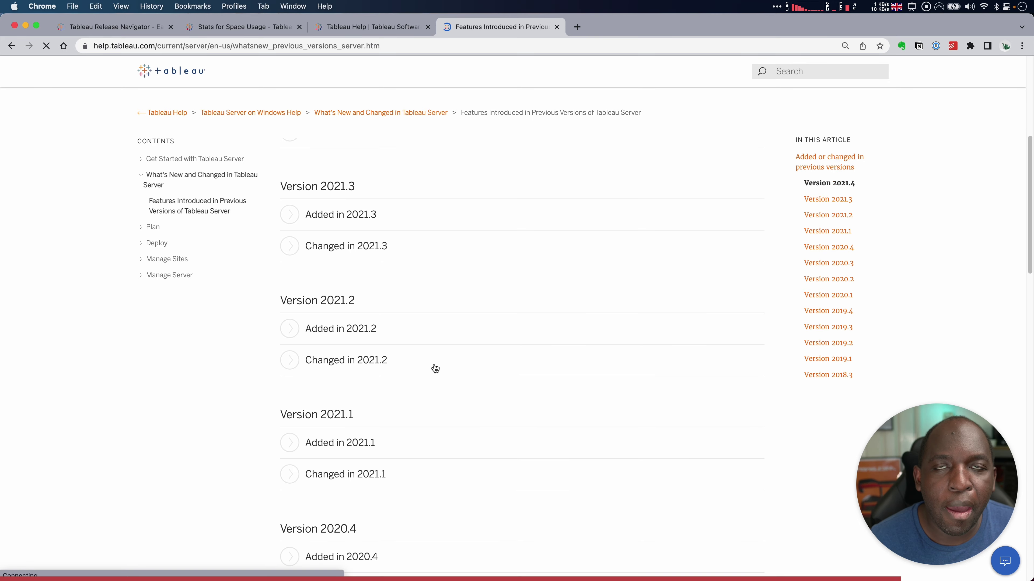
scroll(432, 356, up, 1)
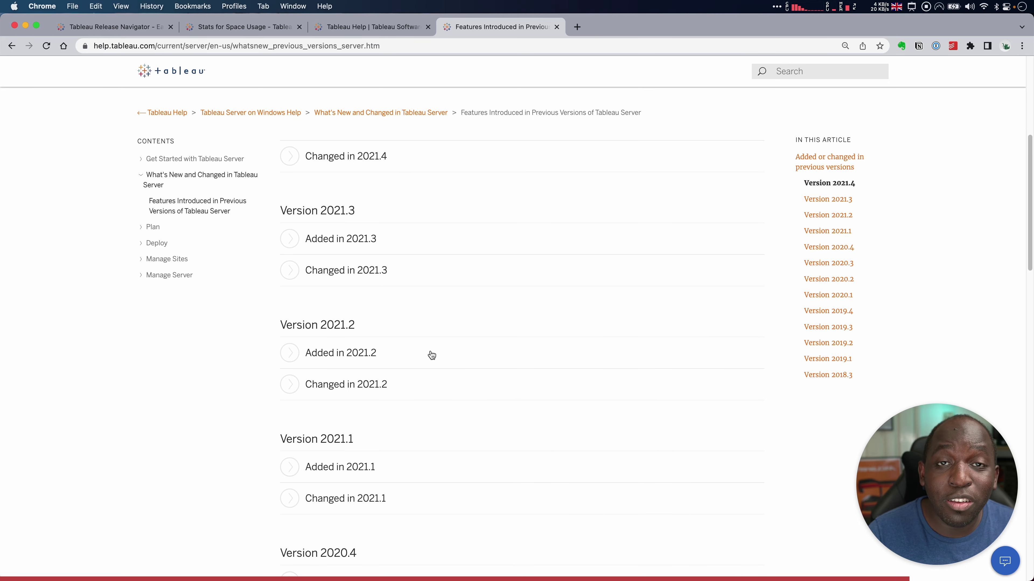
Step: Switch to the New feature list file in Excel and add filters to its header row
key(ctrl+Up)
click(396, 341)
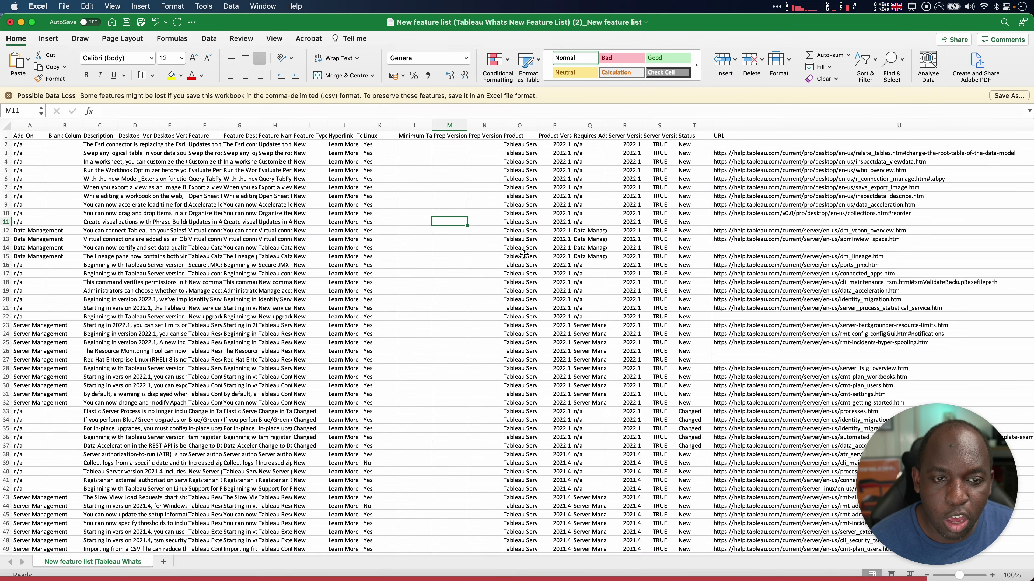
click(694, 125)
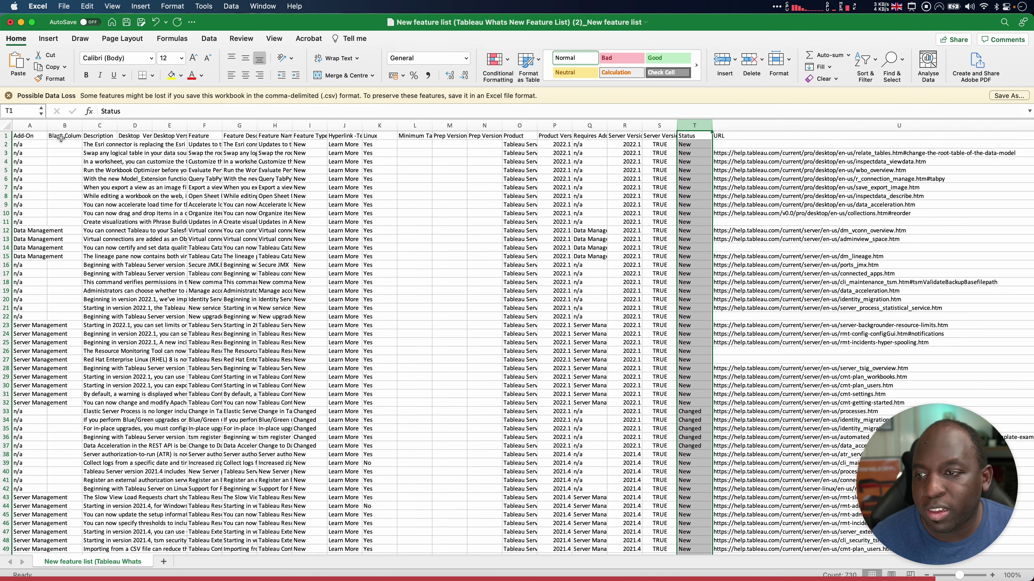
click(44, 137)
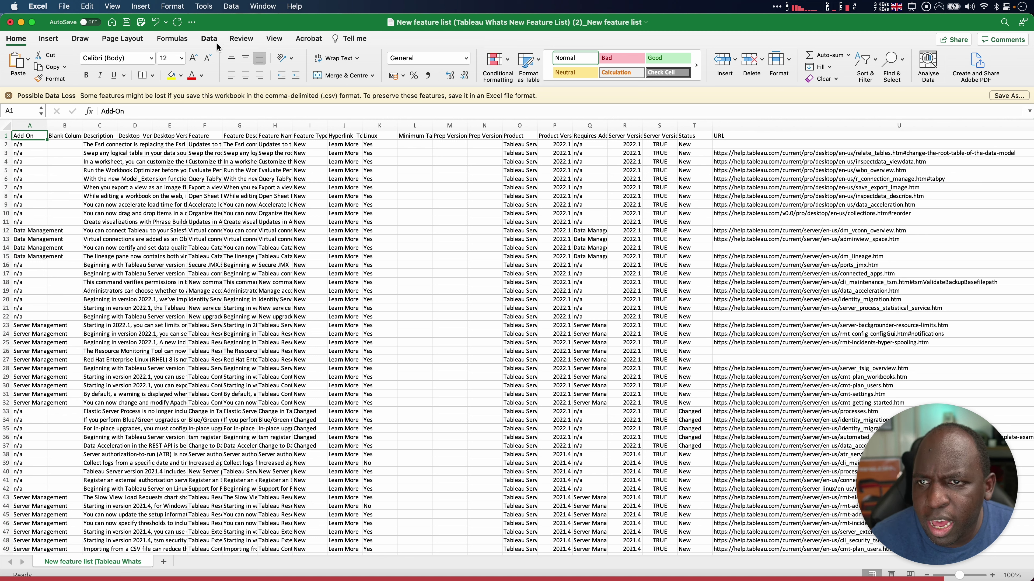
click(209, 39)
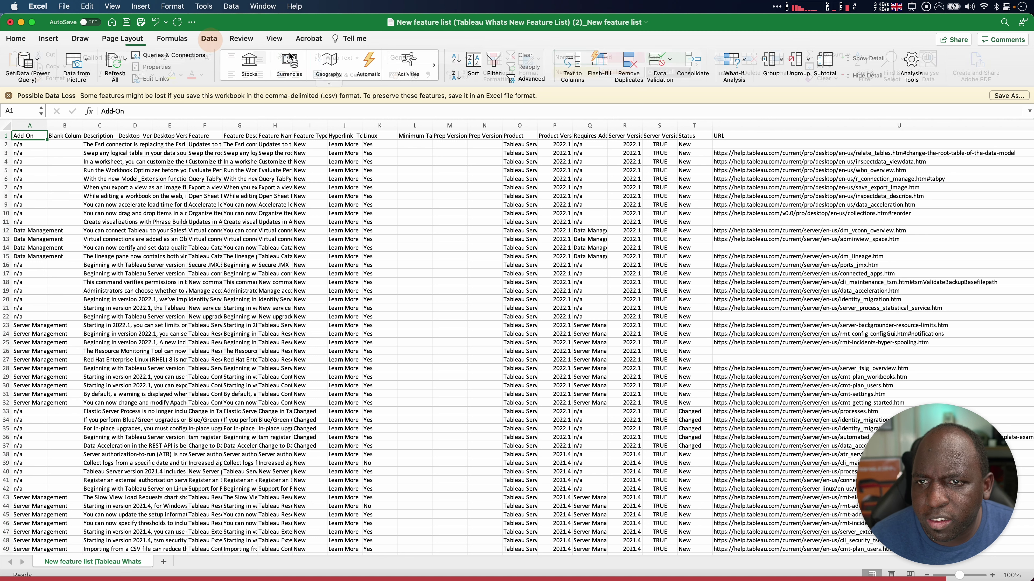
click(501, 72)
Step: Filter the Status column to show only Changed records and review the filtered rows
click(708, 136)
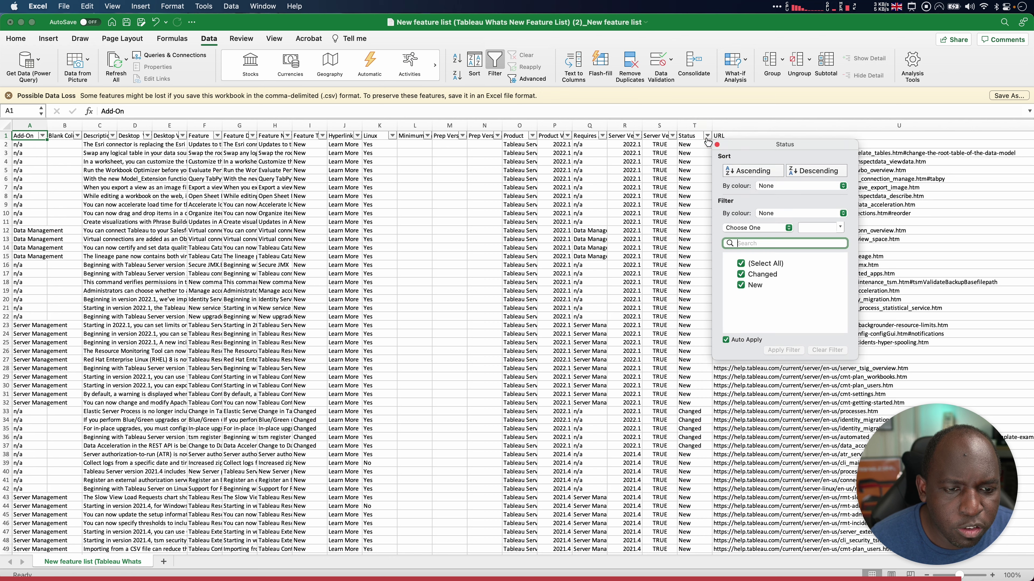
click(740, 264)
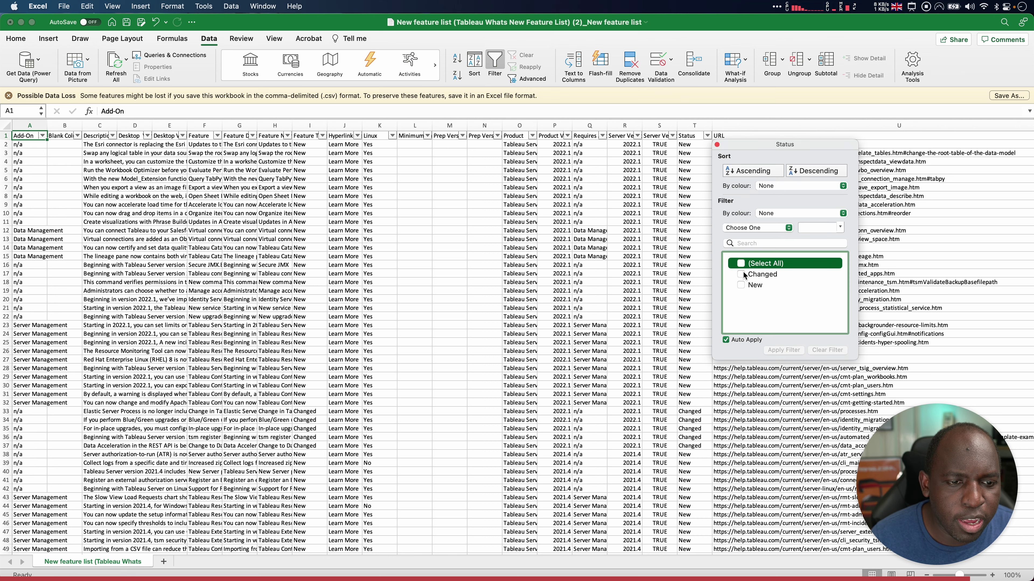
click(740, 274)
click(663, 329)
scroll(659, 338, down, 10)
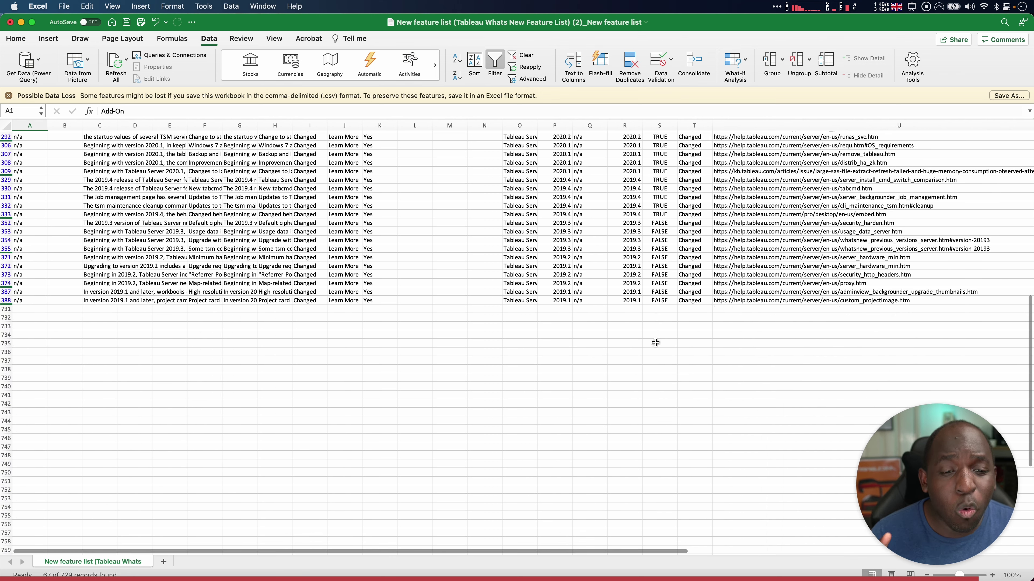
scroll(655, 342, up, 9)
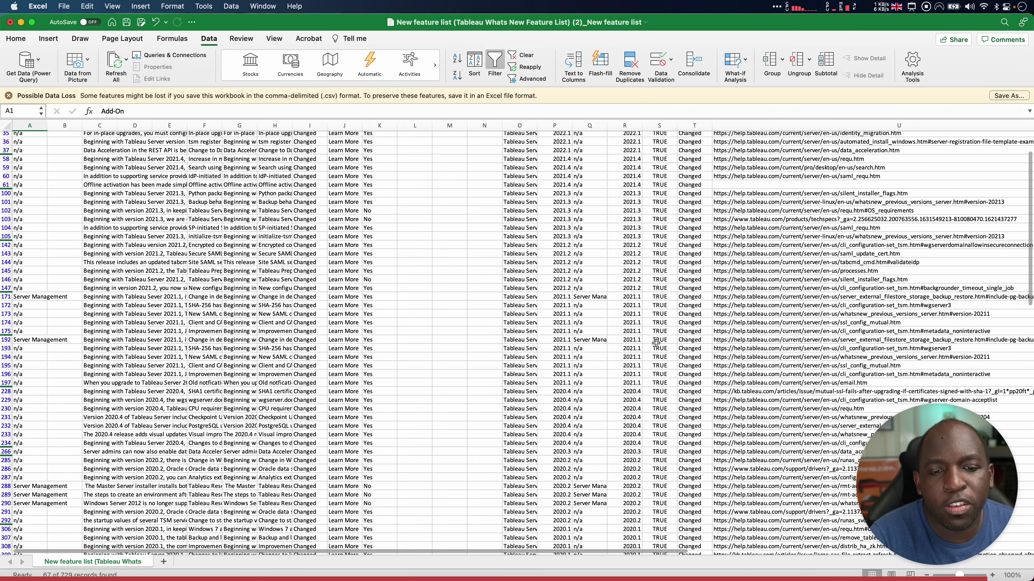
scroll(655, 344, up, 3)
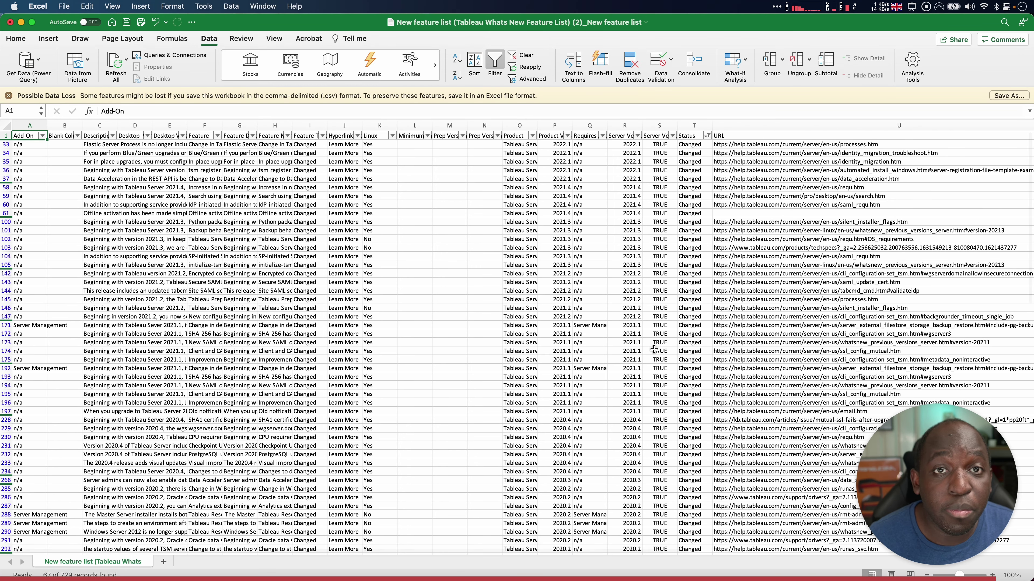